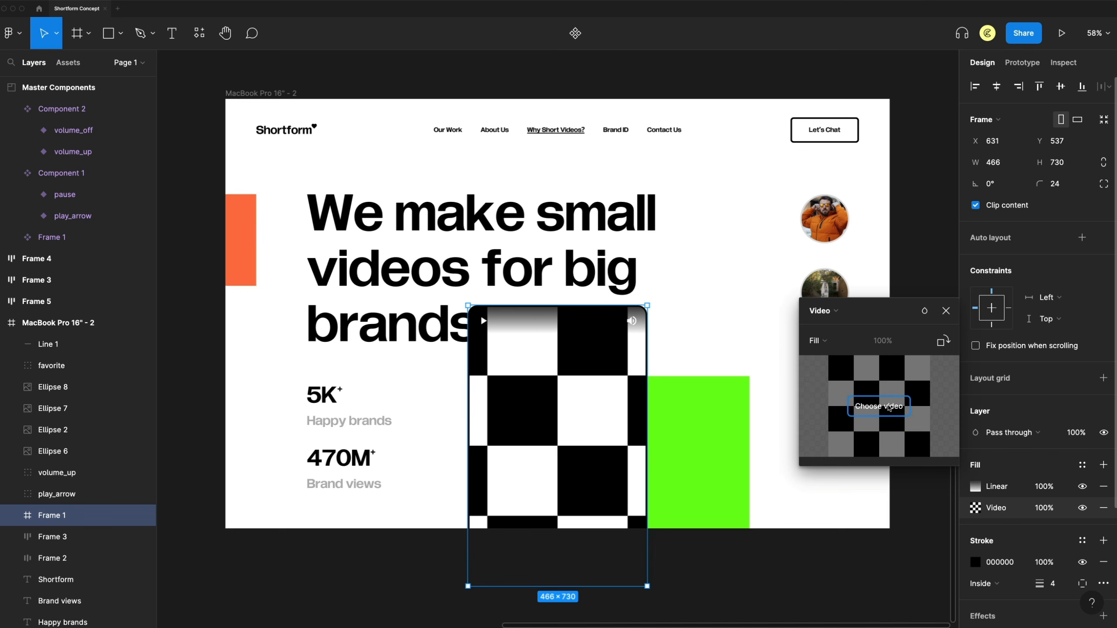
# Finish the video fill on the tall frame and mute its video in the prototype settings.
pyautogui.click(946, 311)
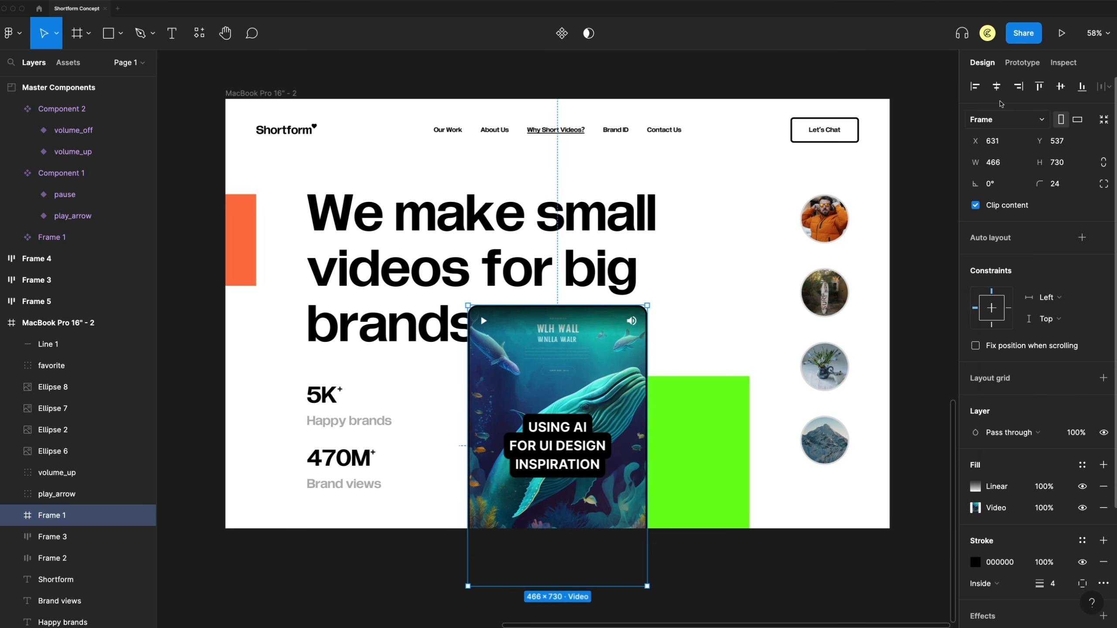
pyautogui.click(1022, 62)
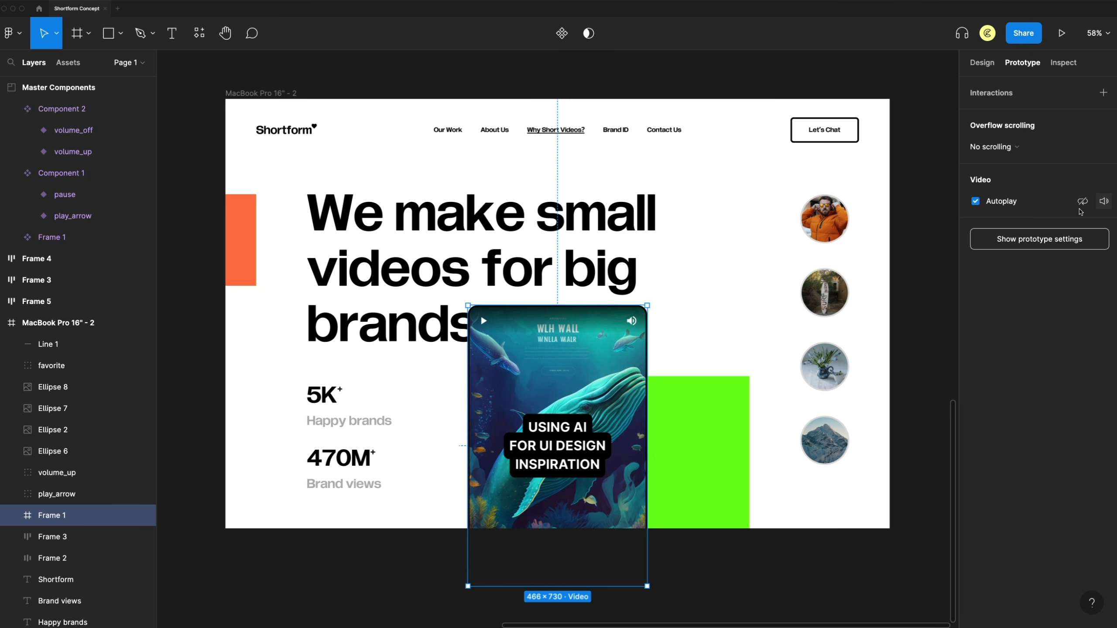
pyautogui.click(1105, 201)
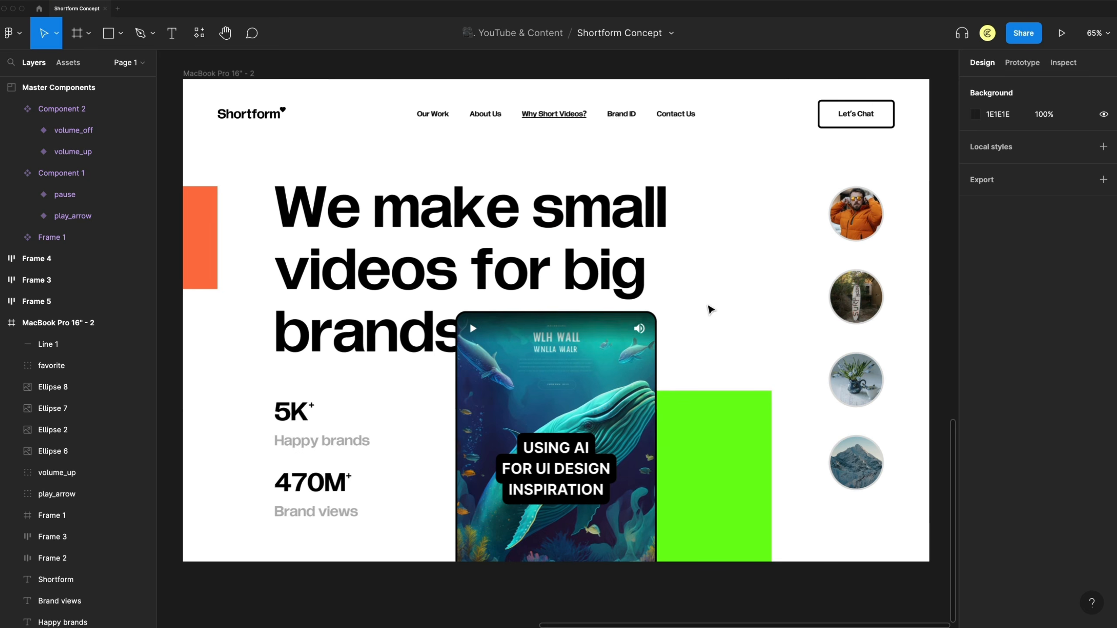
# Link the play_arrow icon to the video frame with an on-click Play/Pause toggle, and preview Flow 1.
pyautogui.click(472, 331)
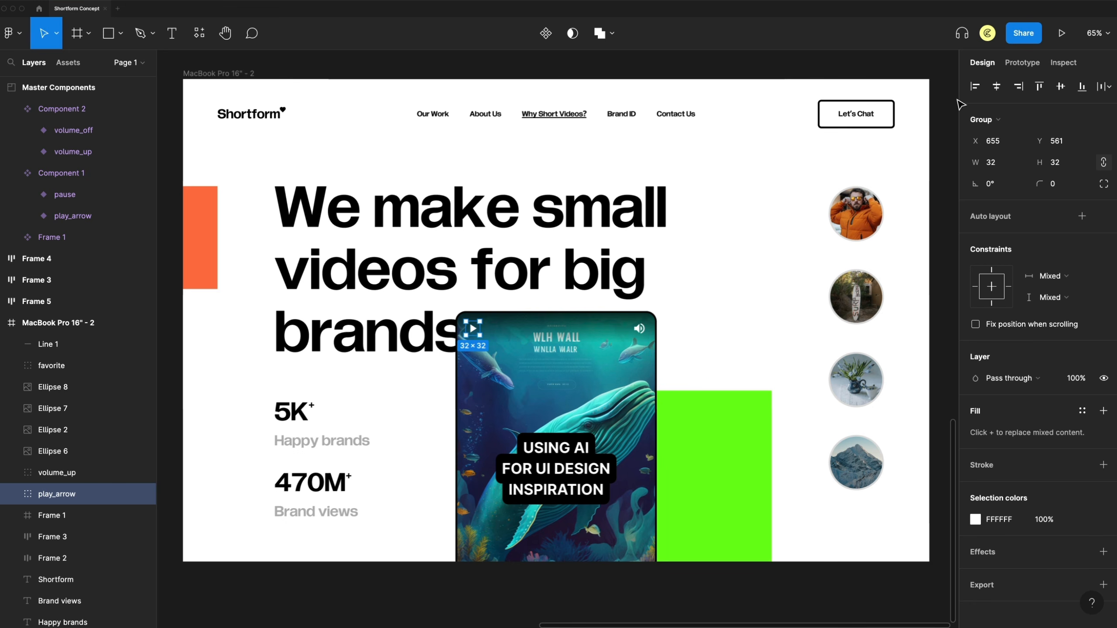
pyautogui.click(1019, 66)
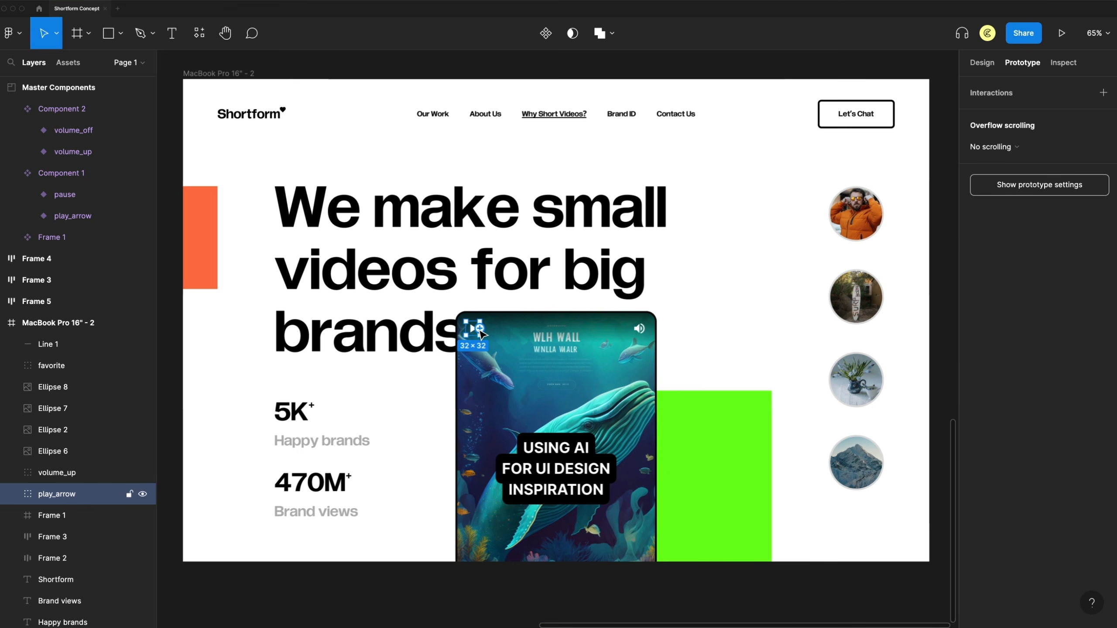
pyautogui.moveTo(481, 329); pyautogui.dragTo(570, 412)
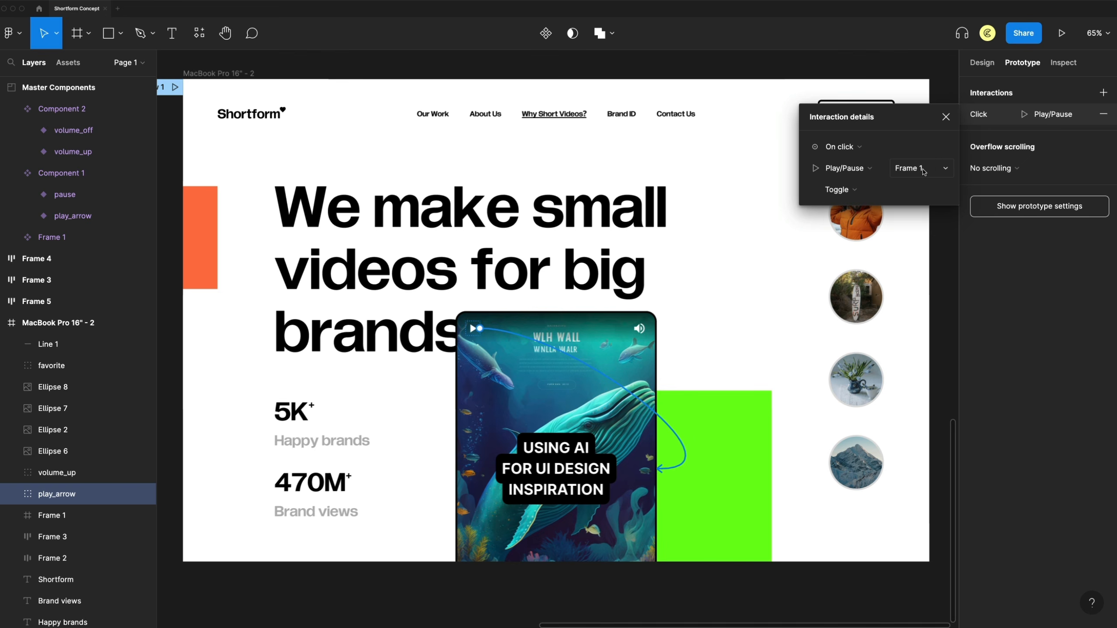
pyautogui.click(844, 169)
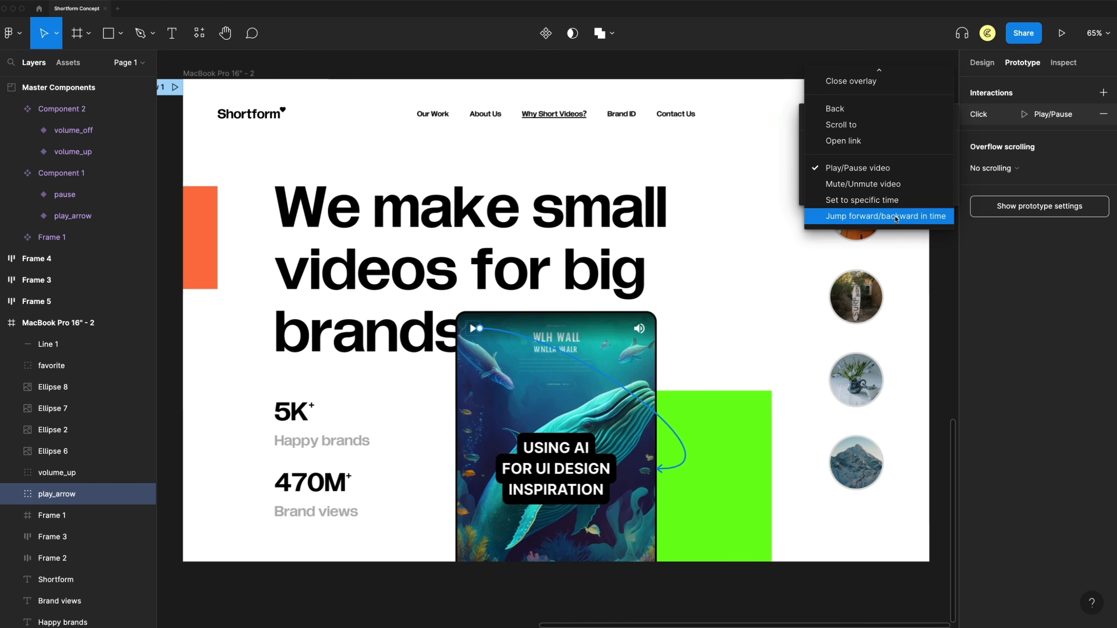
pyautogui.click(843, 171)
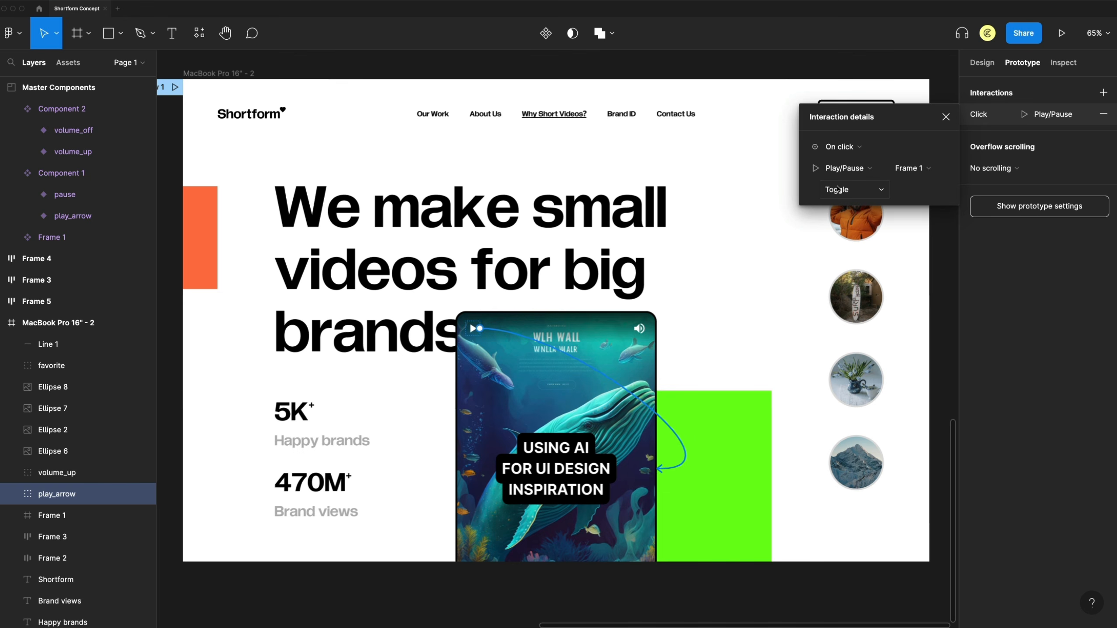
pyautogui.click(844, 191)
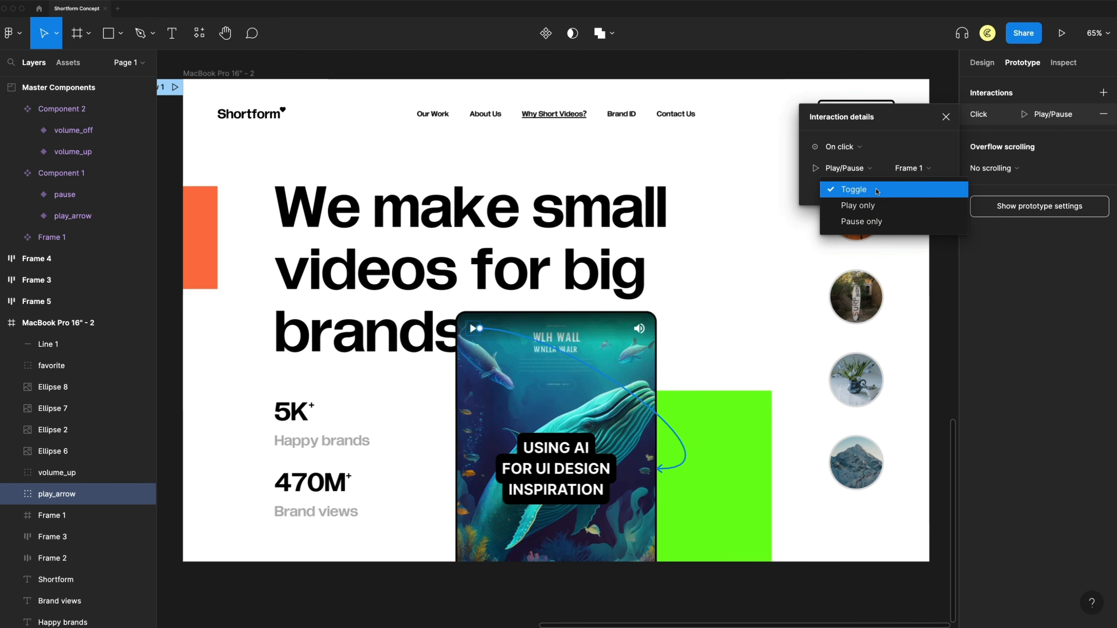
pyautogui.click(860, 193)
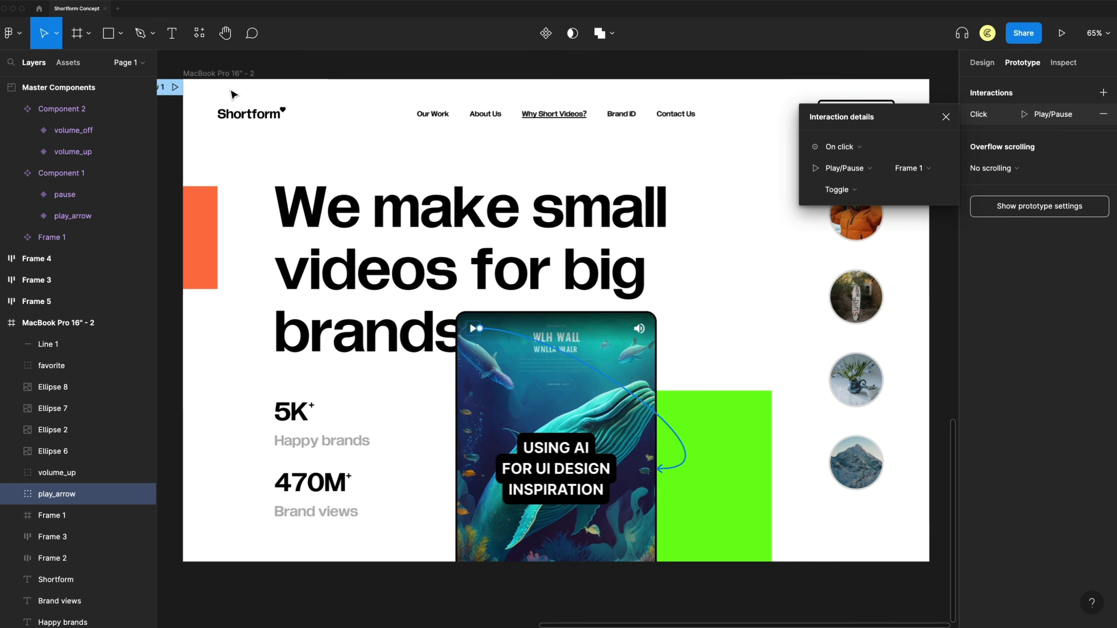
pyautogui.click(175, 88)
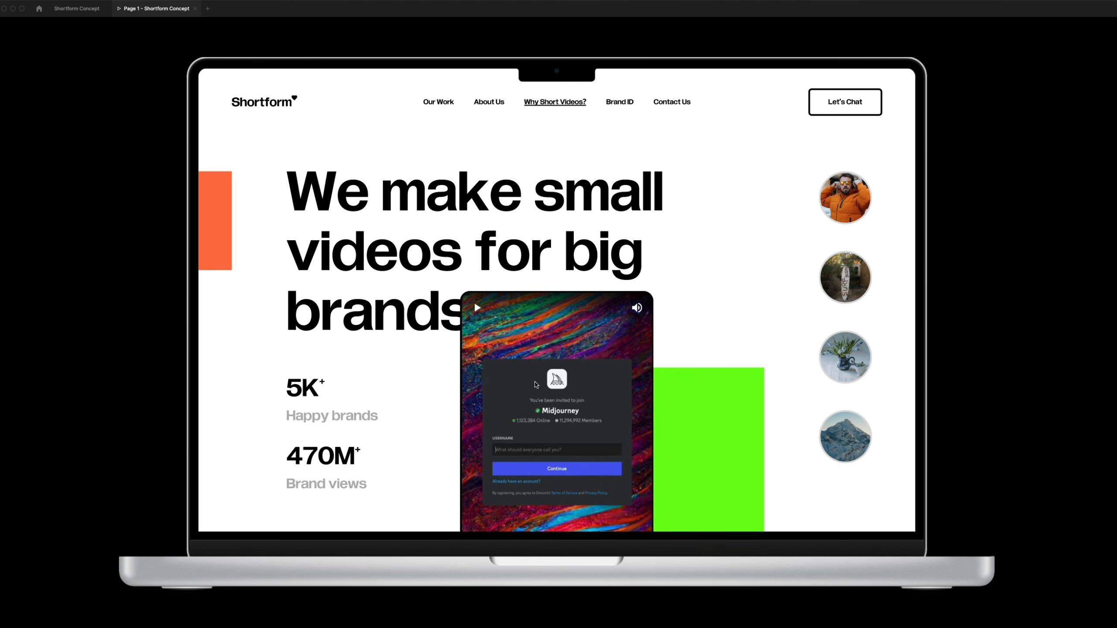
pyautogui.click(194, 8)
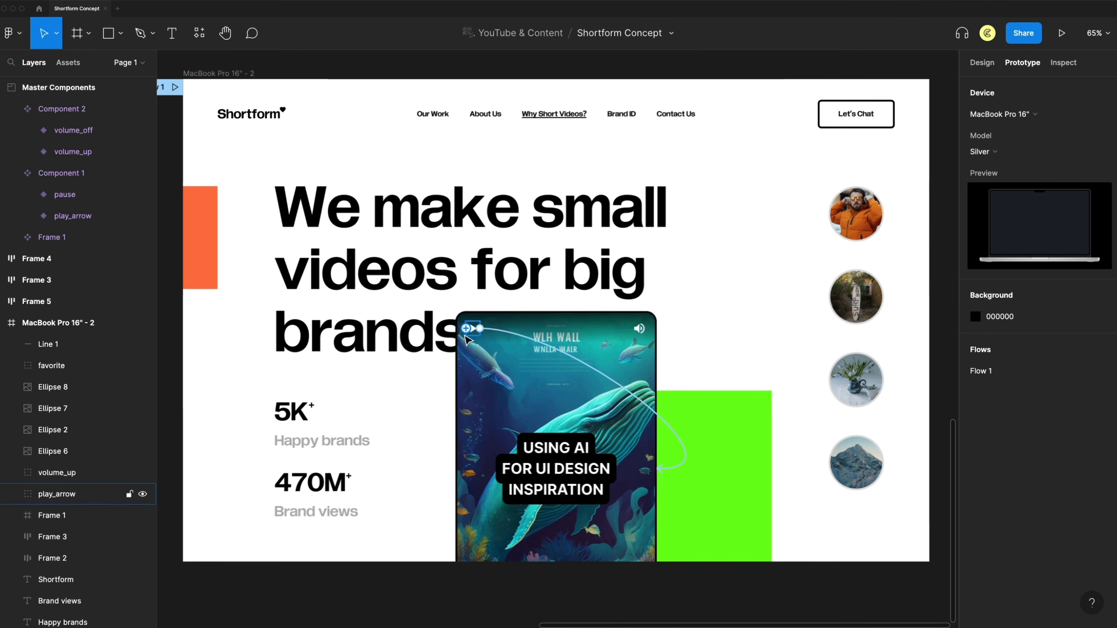
# Delete the play_arrow icon from the upper-left corner of the video frame.
pyautogui.scroll(3, 479, 334)
pyautogui.click(484, 338)
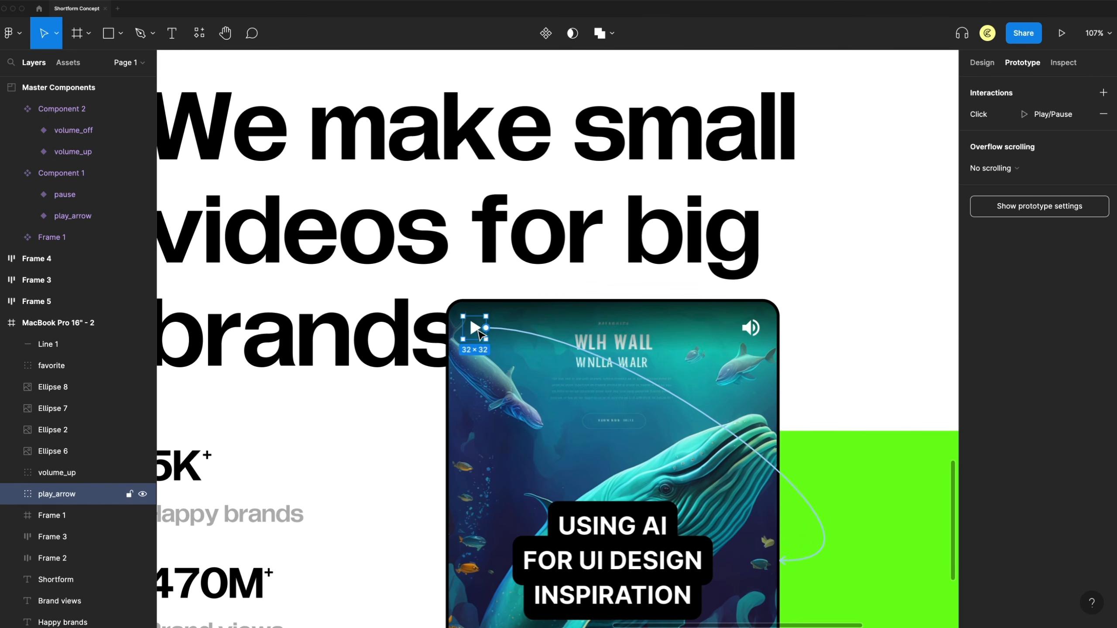
pyautogui.press('Delete')
# Examine the click interaction between the play and pause variants of Component 1 in the Master Components section.
pyautogui.scroll(-5, 541, 387)
pyautogui.hscroll(-10, 537, 381)
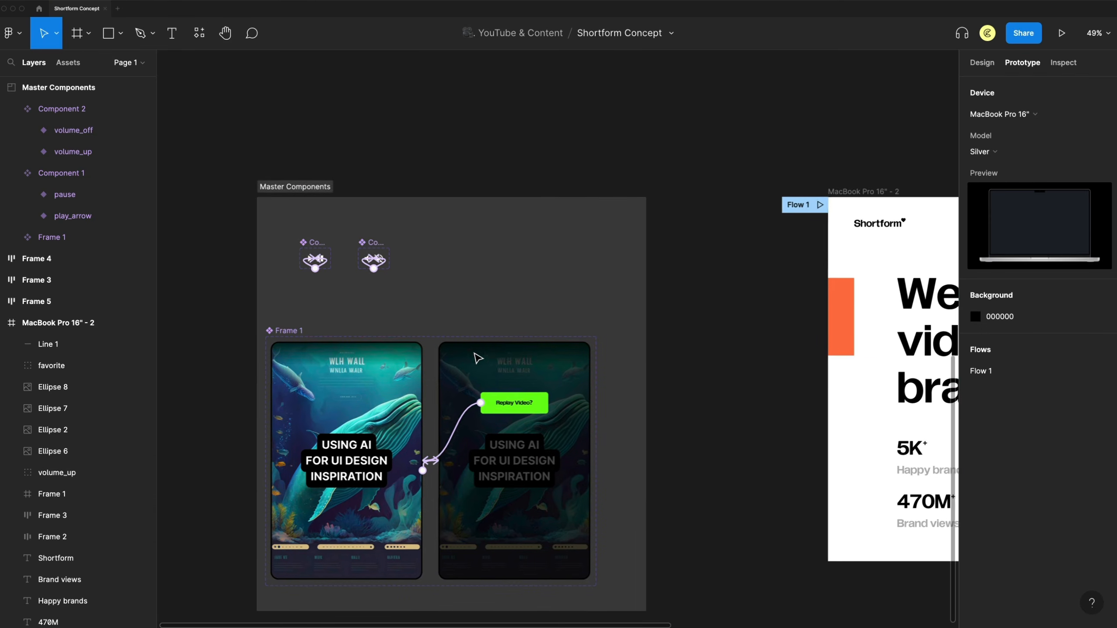
pyautogui.scroll(3, 330, 301)
pyautogui.scroll(3, 315, 264)
pyautogui.click(291, 210)
pyautogui.scroll(3, 345, 218)
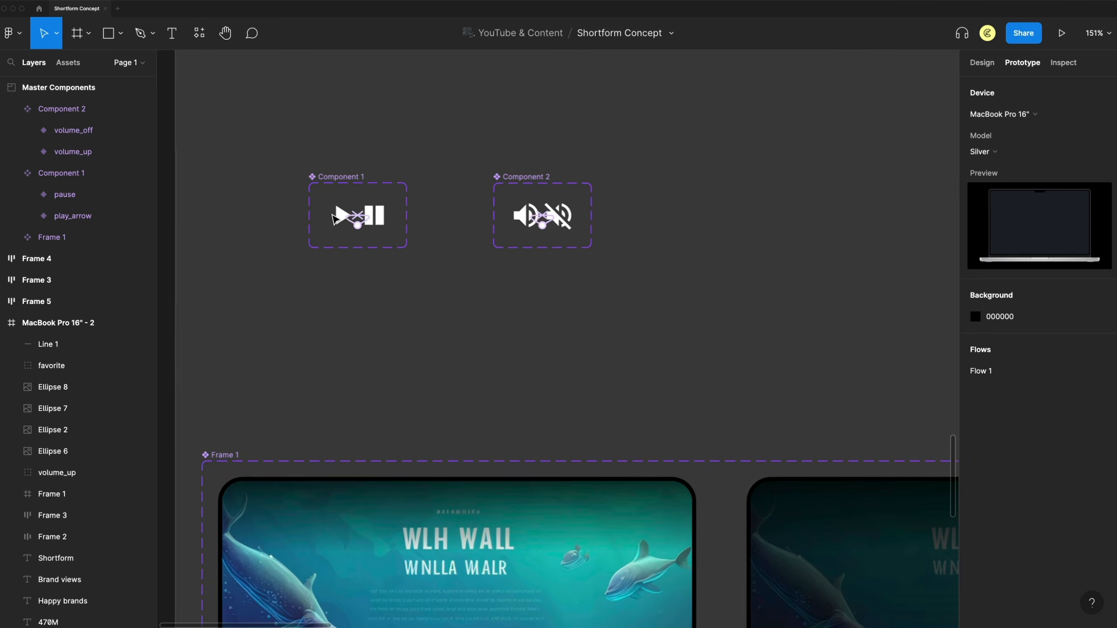
pyautogui.click(345, 218)
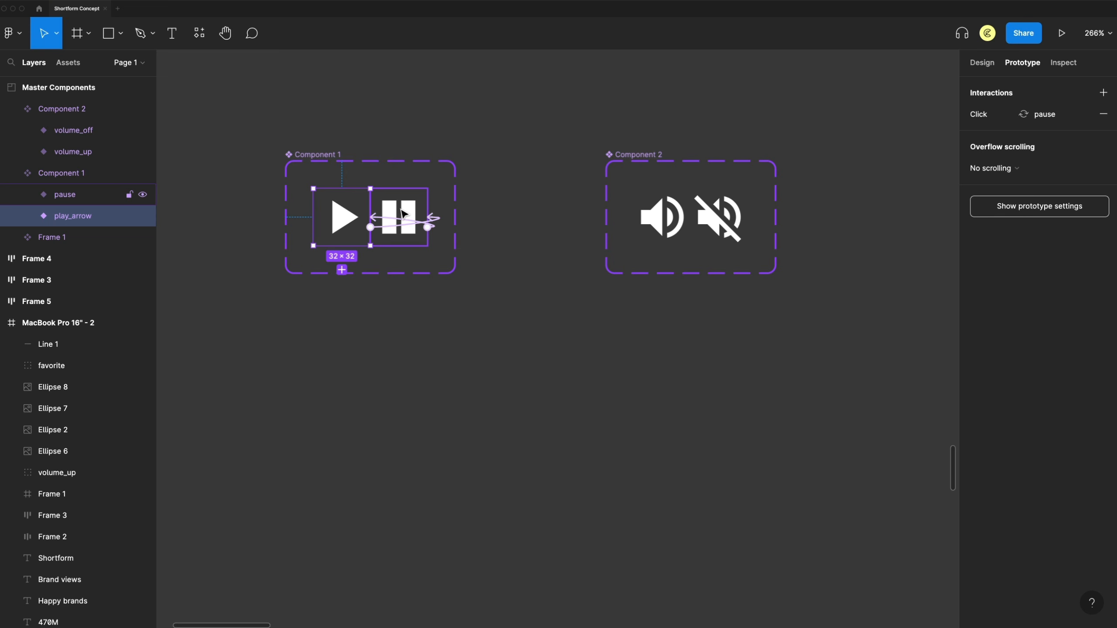
pyautogui.click(1003, 115)
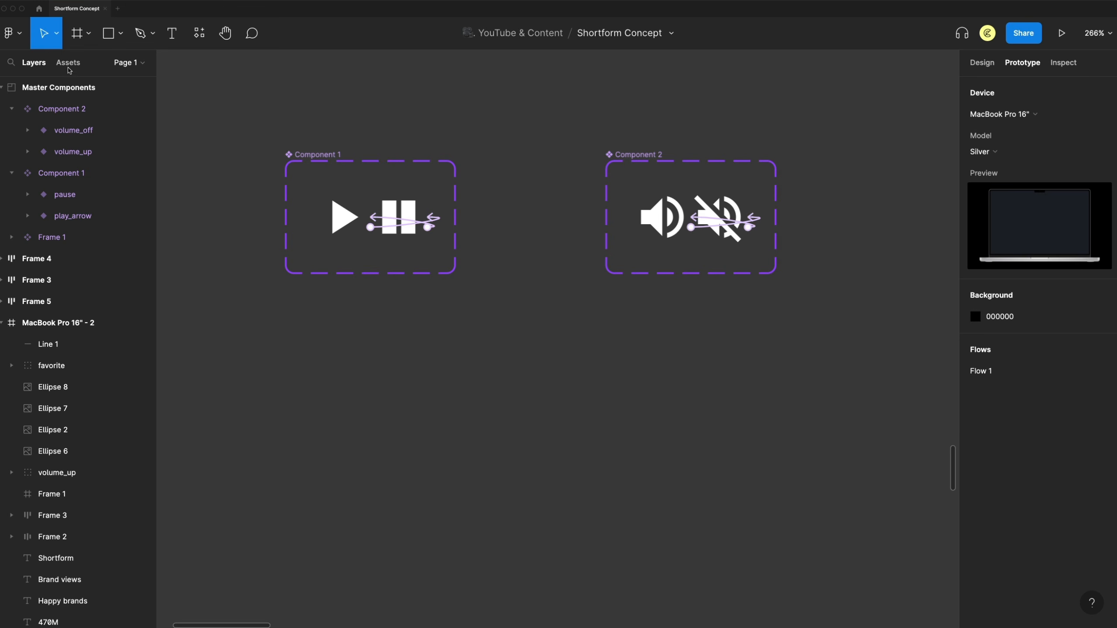
# Place an instance of the play/pause component in the video frame's upper-left corner and link it to the video frame.
pyautogui.click(68, 63)
pyautogui.moveTo(35, 175); pyautogui.dragTo(559, 159)
pyautogui.scroll(-5, 557, 423)
pyautogui.hscroll(10, 565, 420)
pyautogui.hscroll(15, 569, 419)
pyautogui.scroll(-6, 569, 419)
pyautogui.scroll(5, 560, 159)
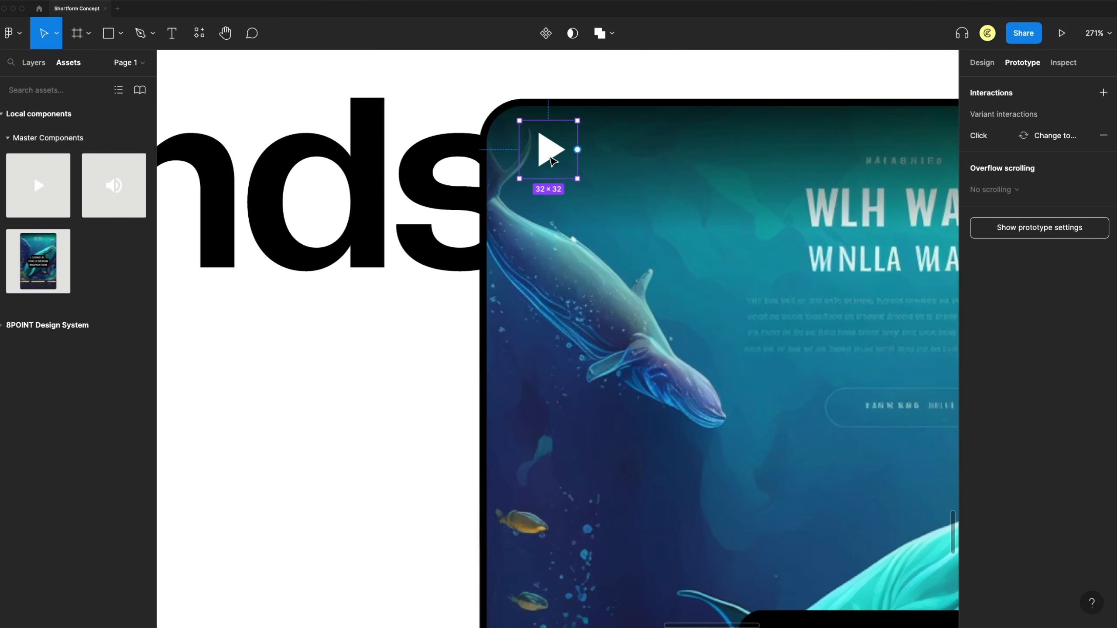
pyautogui.scroll(-3, 420, 218)
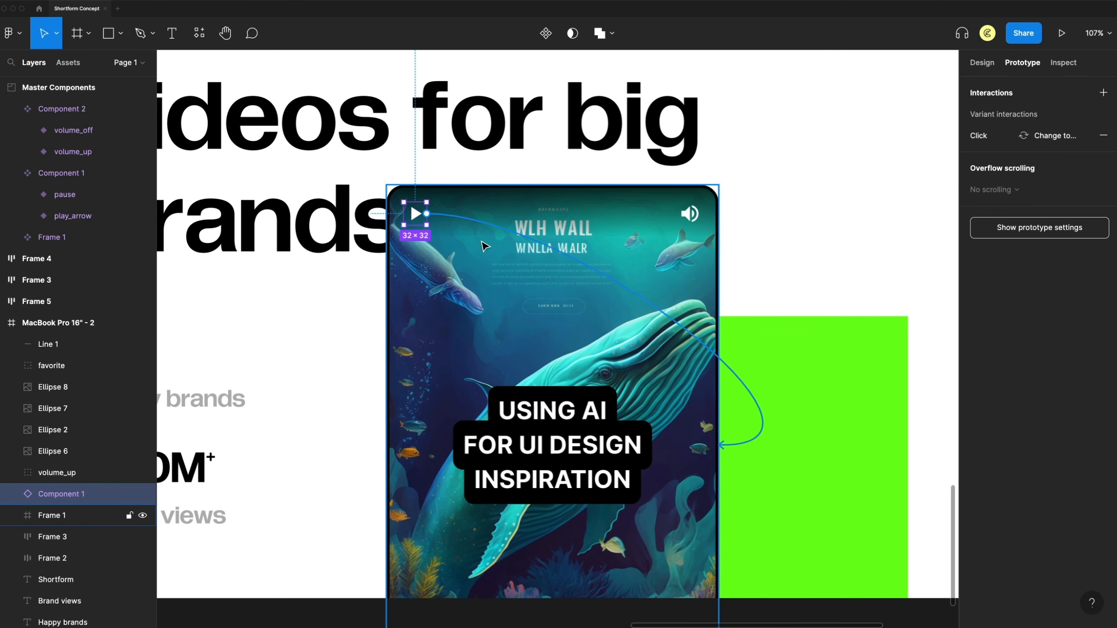
pyautogui.moveTo(485, 246); pyautogui.dragTo(559, 373)
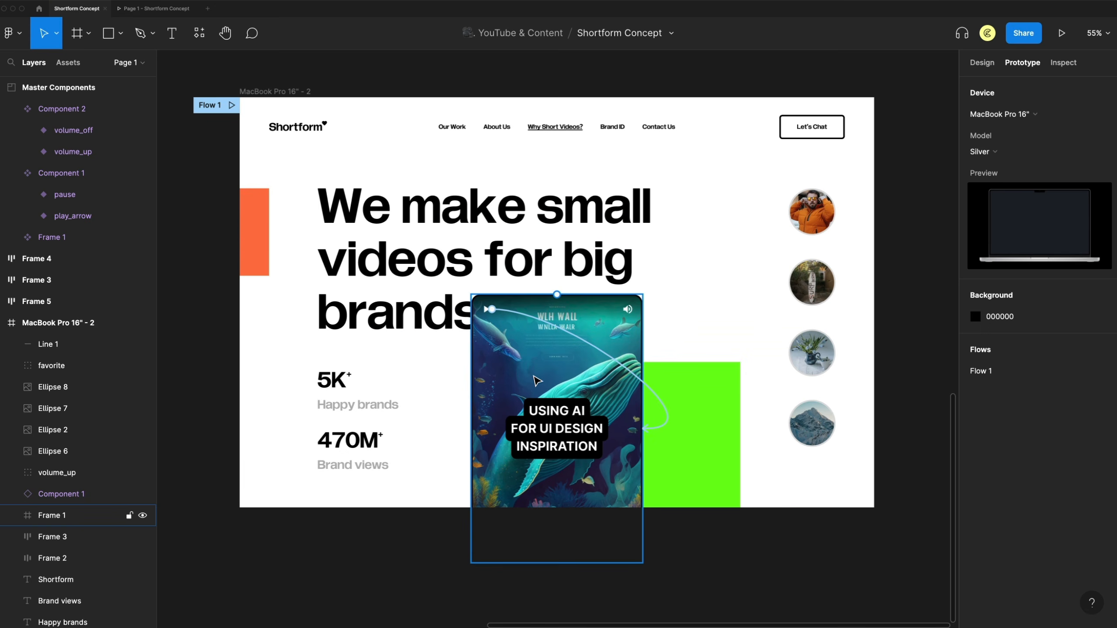
# Turn off autoplay for the video frame and try its play/pause control in the prototype preview.
pyautogui.scroll(3, 533, 348)
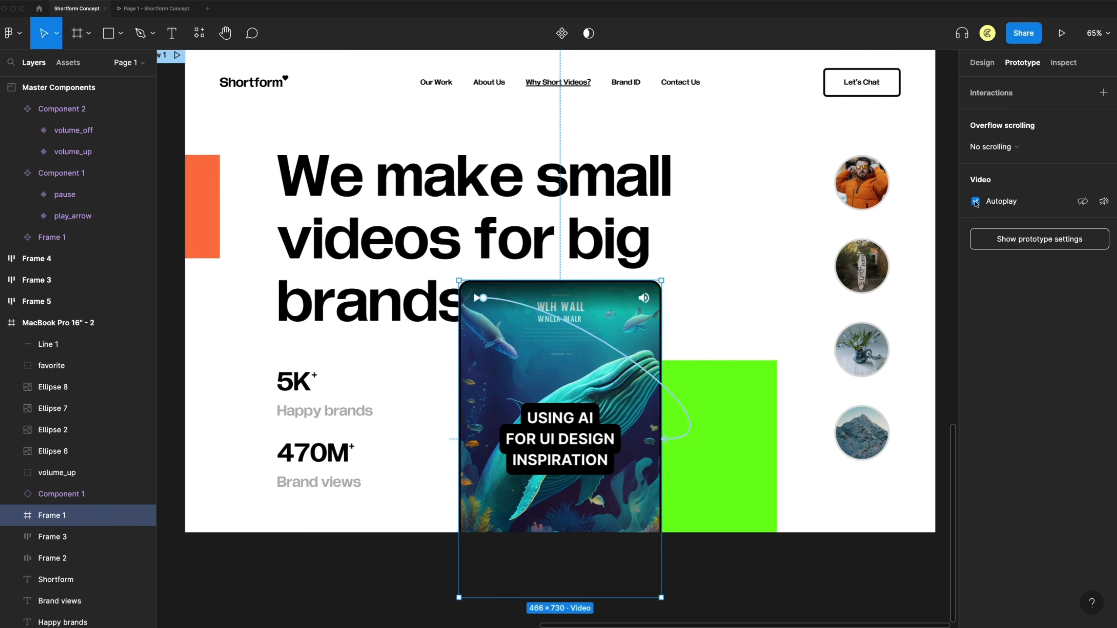
pyautogui.click(975, 203)
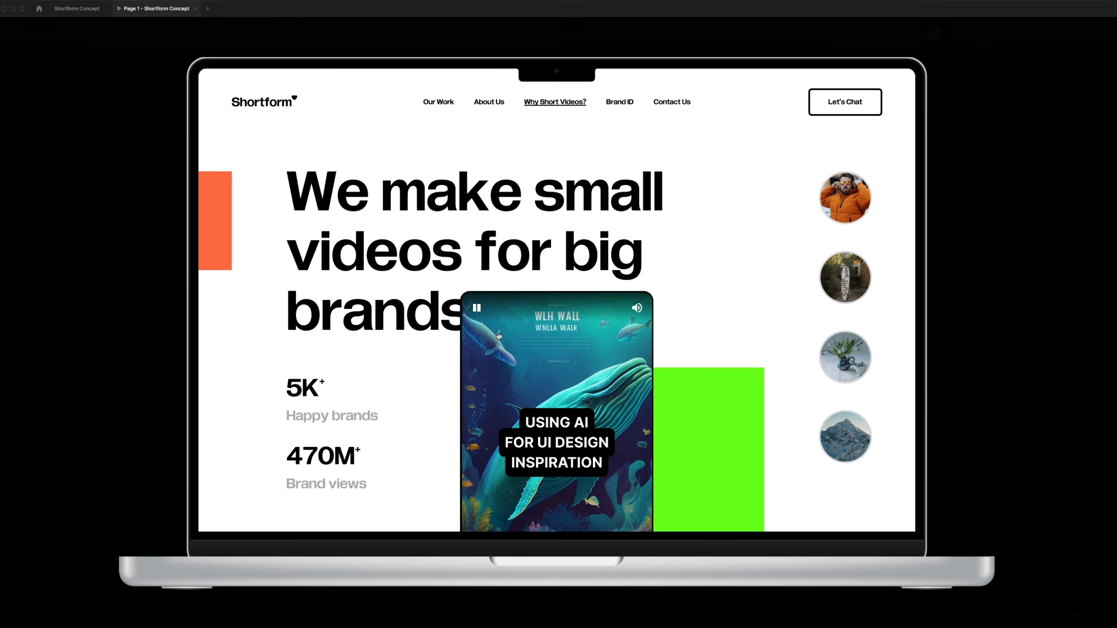
pyautogui.click(476, 310)
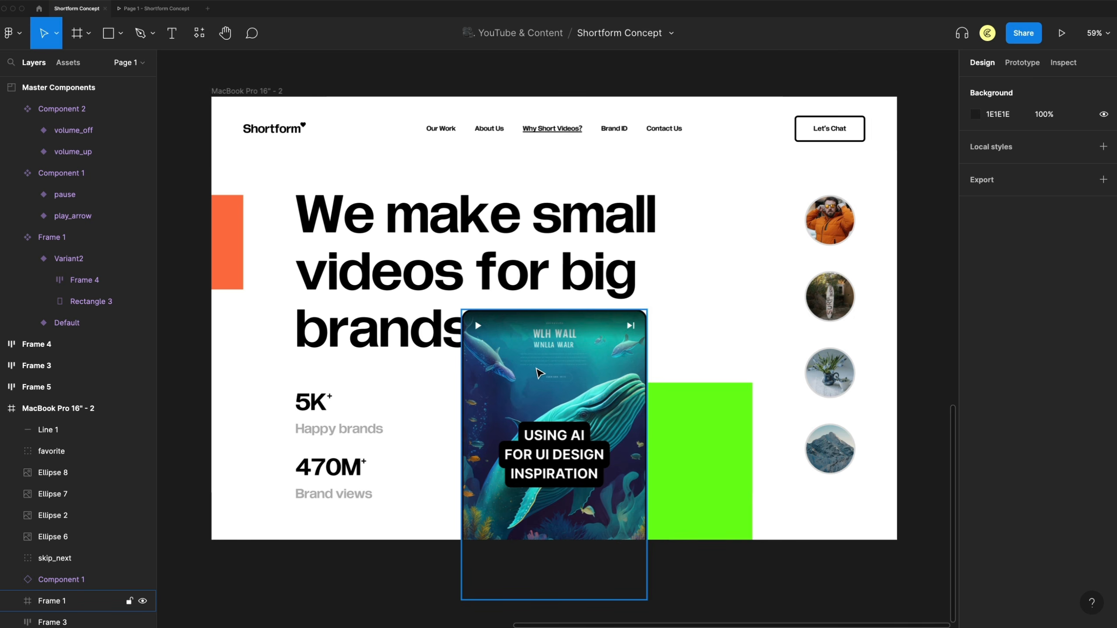
# Link the skip_next icon to the video frame with an on-click action that jumps forward or backward in time.
pyautogui.scroll(5, 471, 317)
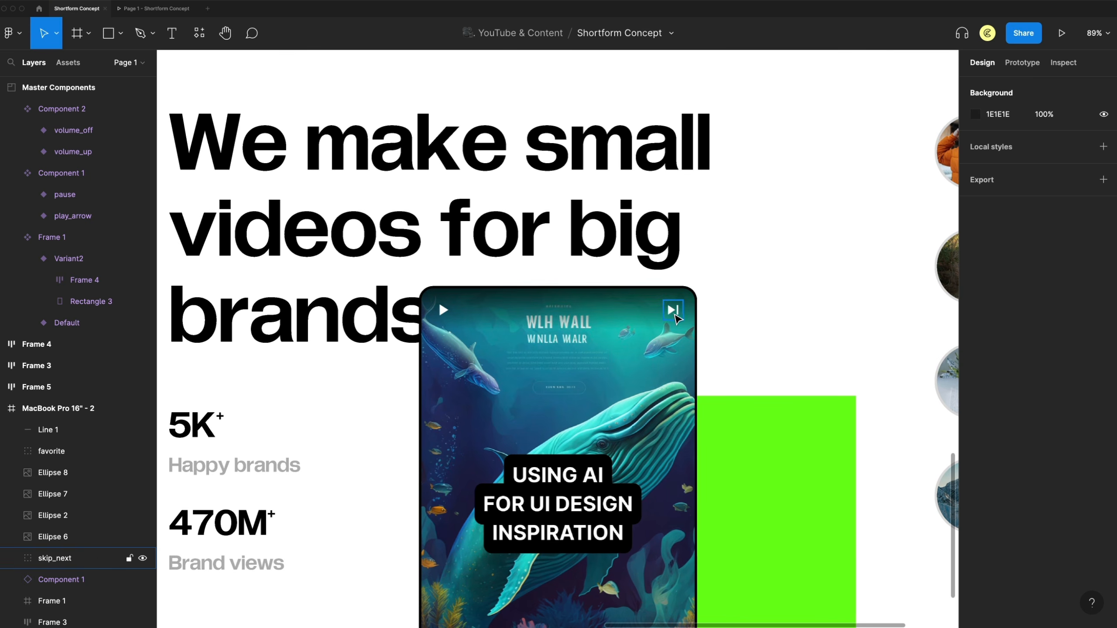
pyautogui.click(676, 316)
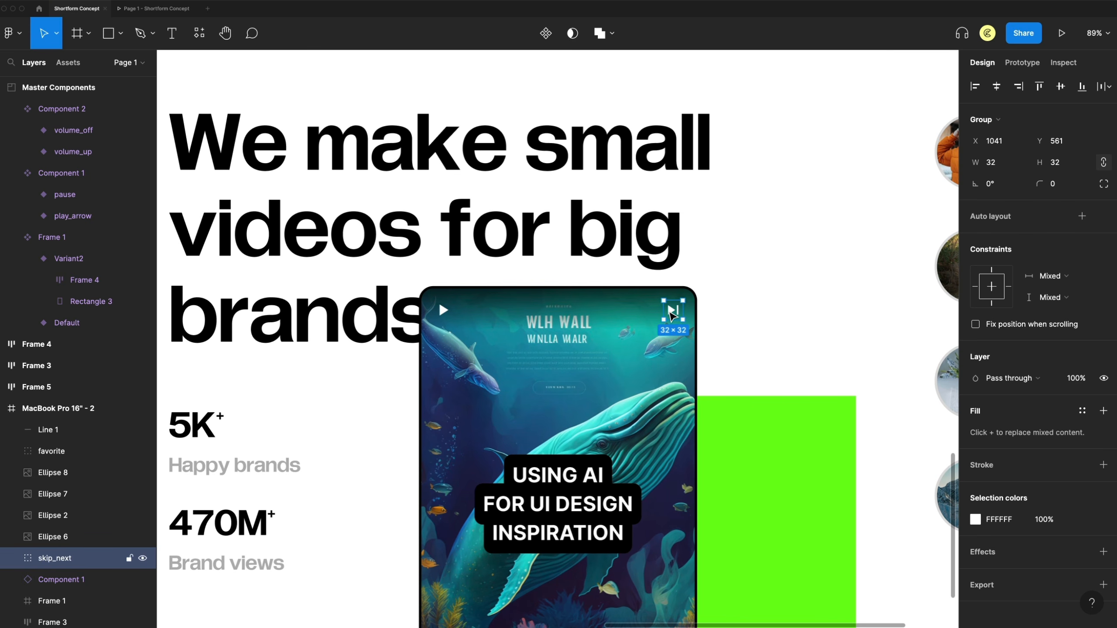
pyautogui.hotkey('shift', 'e')
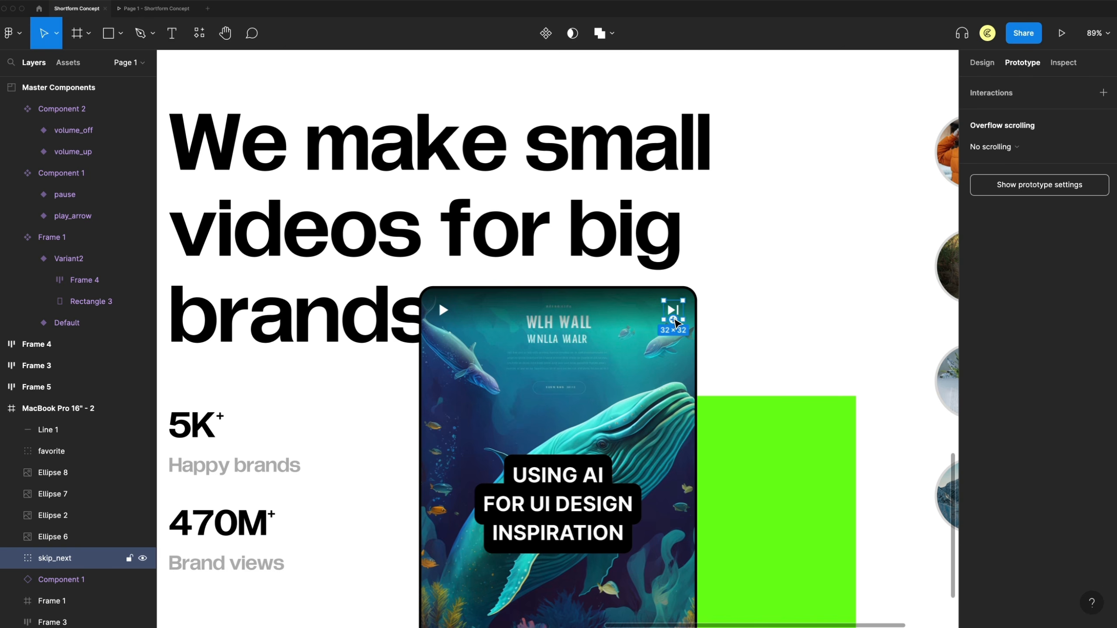
pyautogui.moveTo(675, 320); pyautogui.dragTo(612, 387)
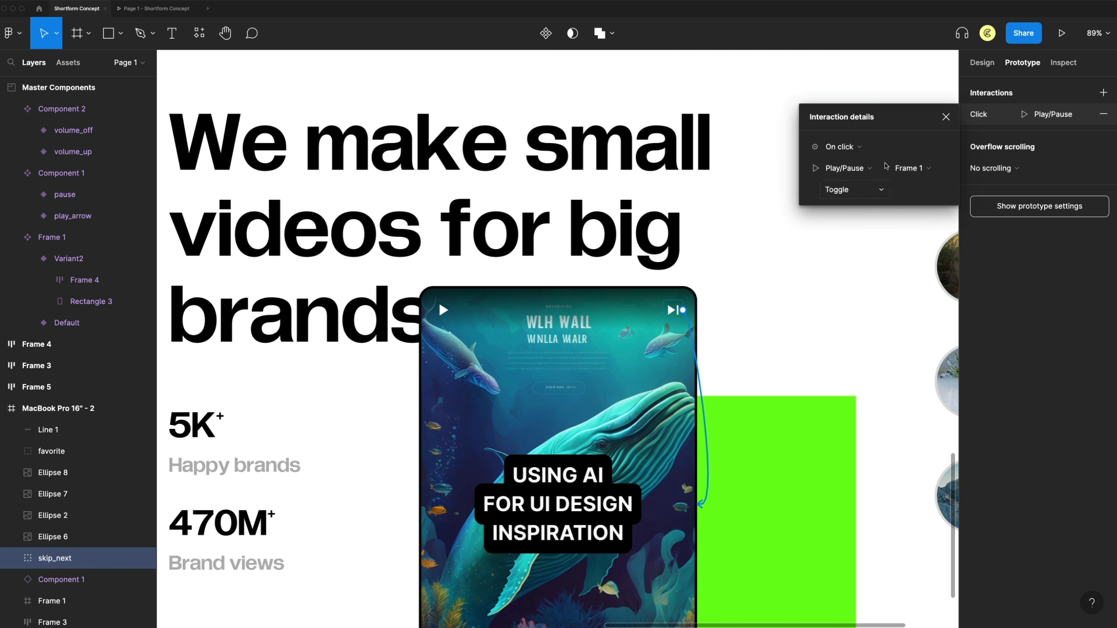
pyautogui.click(865, 168)
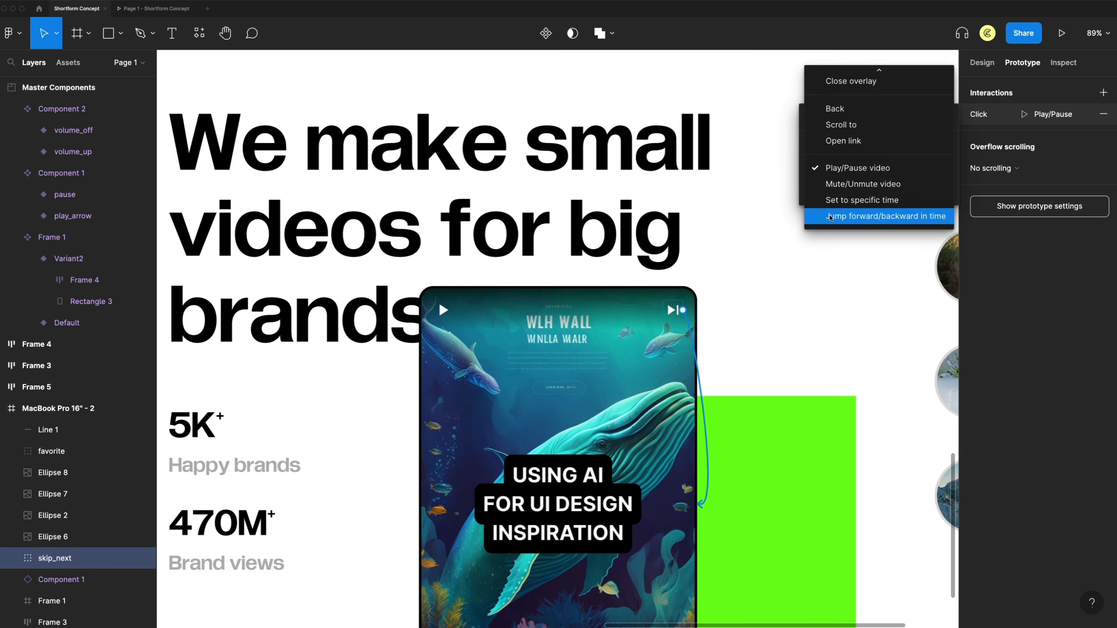
pyautogui.click(896, 219)
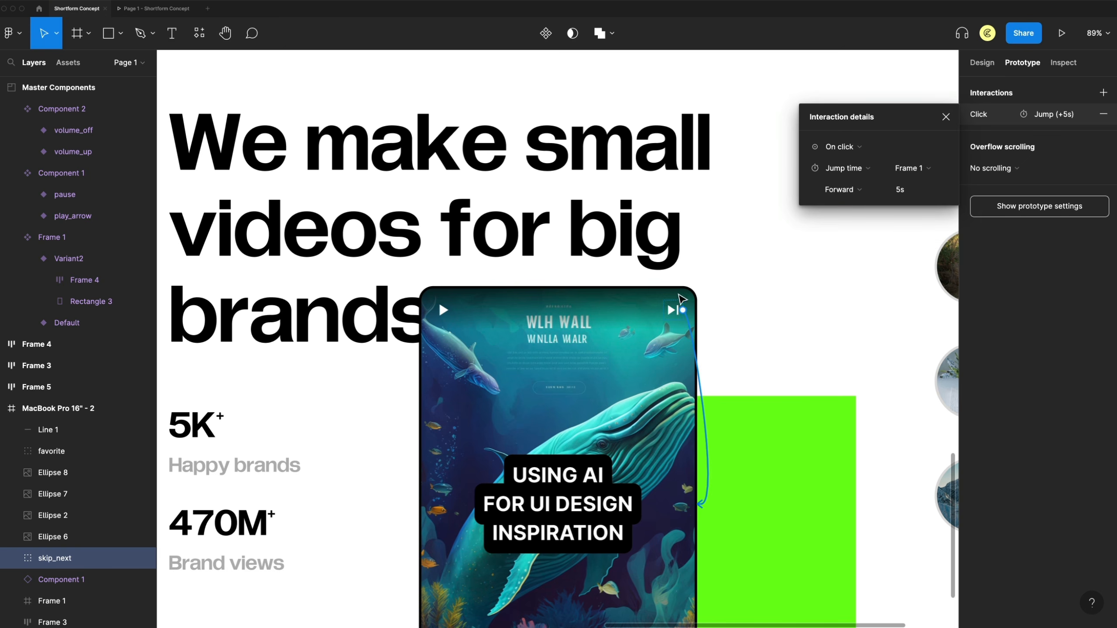
# Set the skip_next interaction to jump forward by 10 seconds.
pyautogui.click(841, 190)
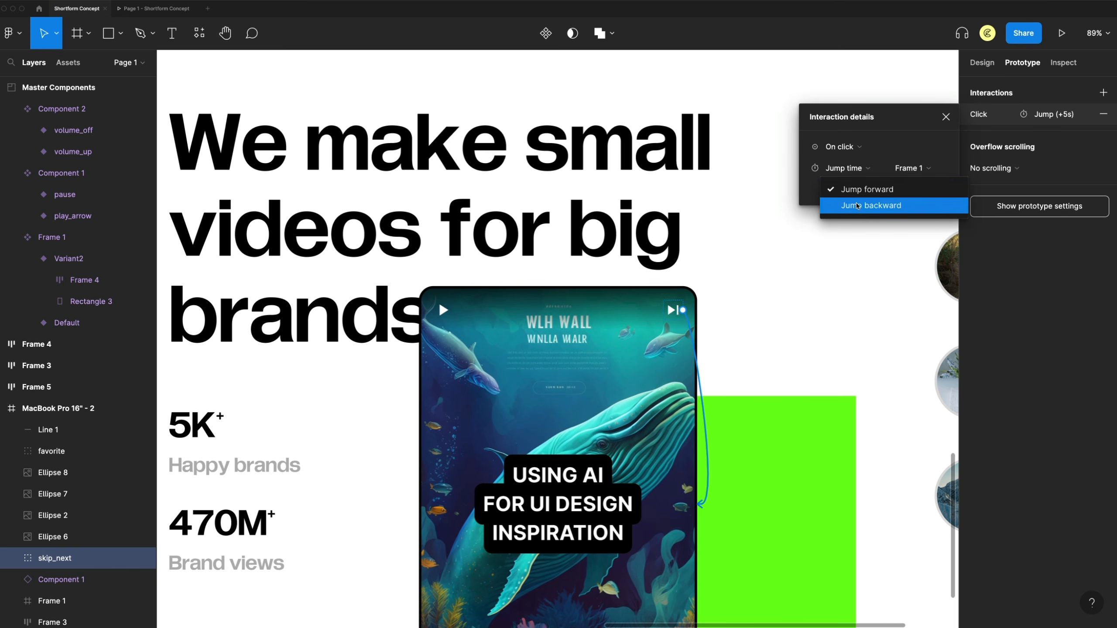
pyautogui.click(874, 194)
pyautogui.press('Tab')
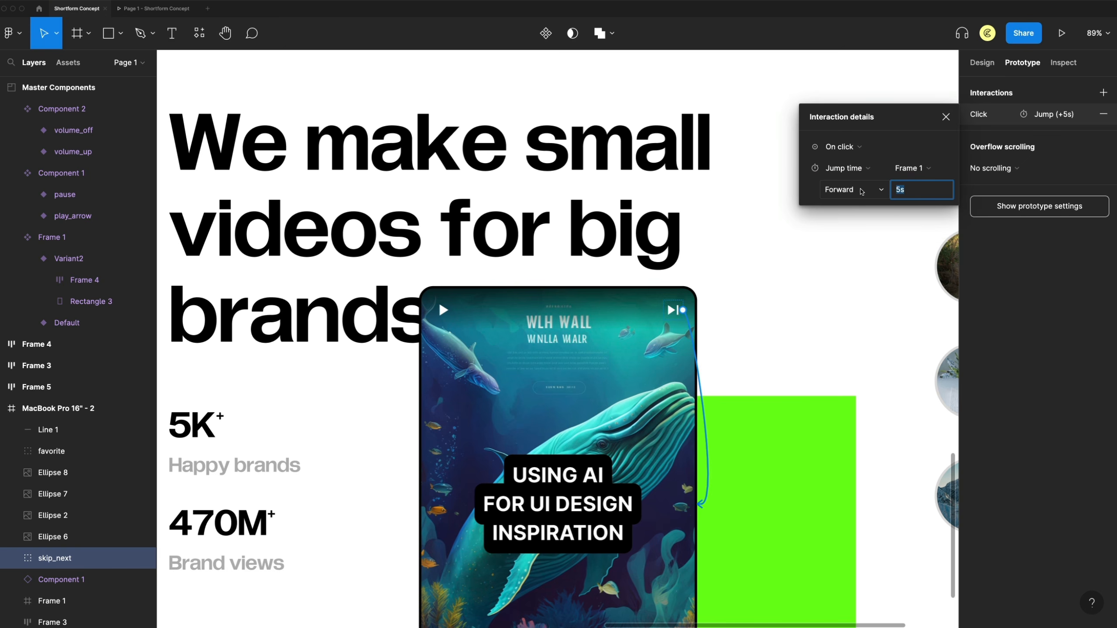
pyautogui.write('10')
pyautogui.press('Return')
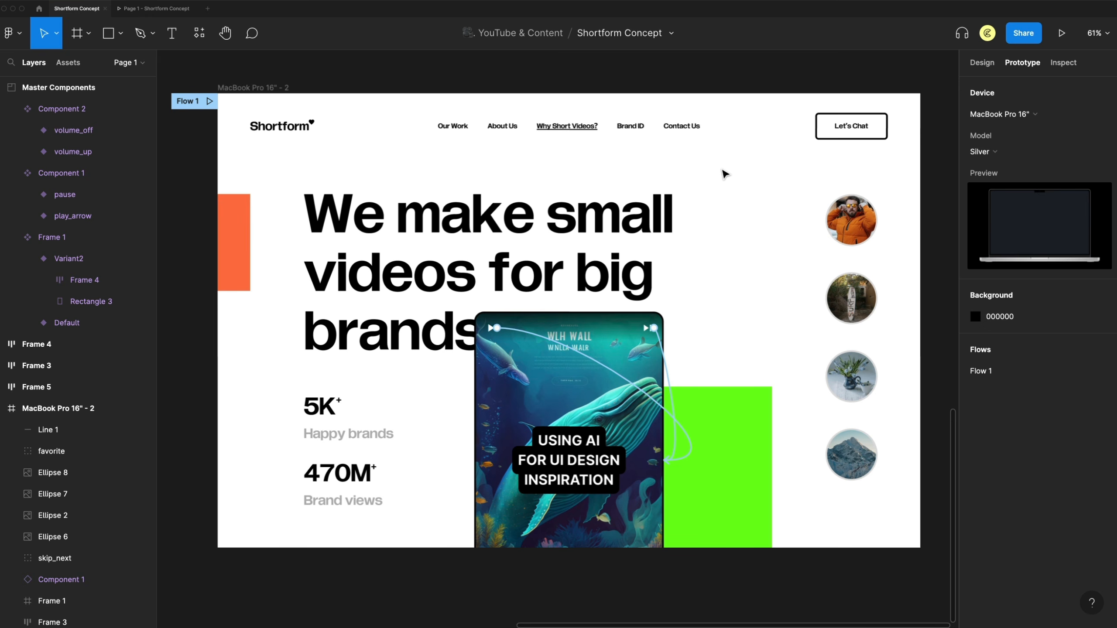
# Open the video fill of the Frame 1 instance, pause its preview and scrub to about 25 seconds.
pyautogui.click(576, 367)
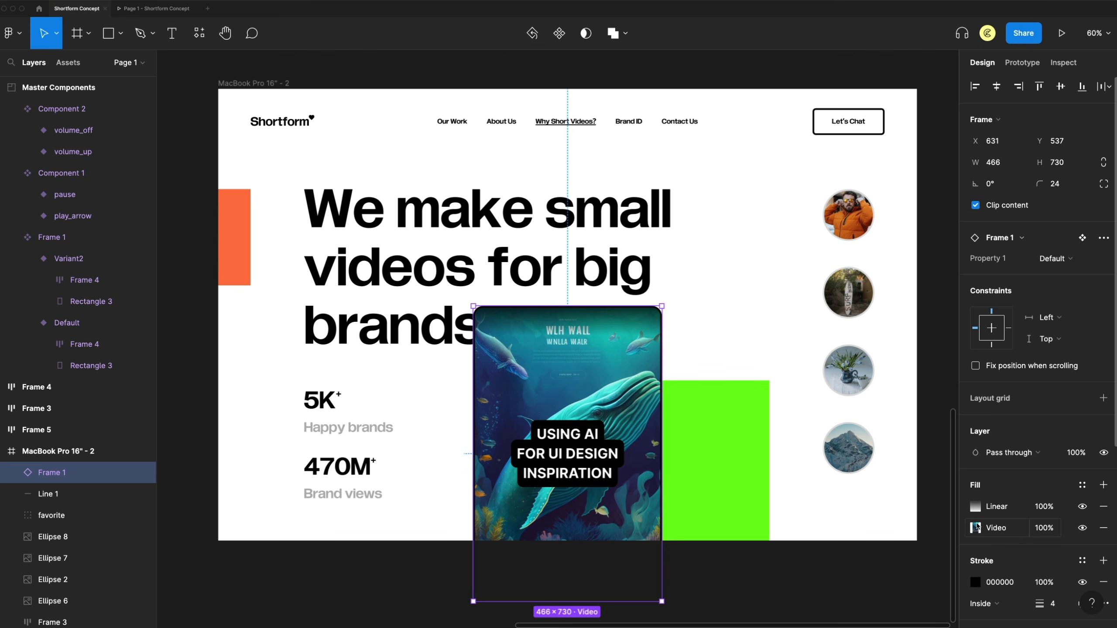
pyautogui.click(975, 528)
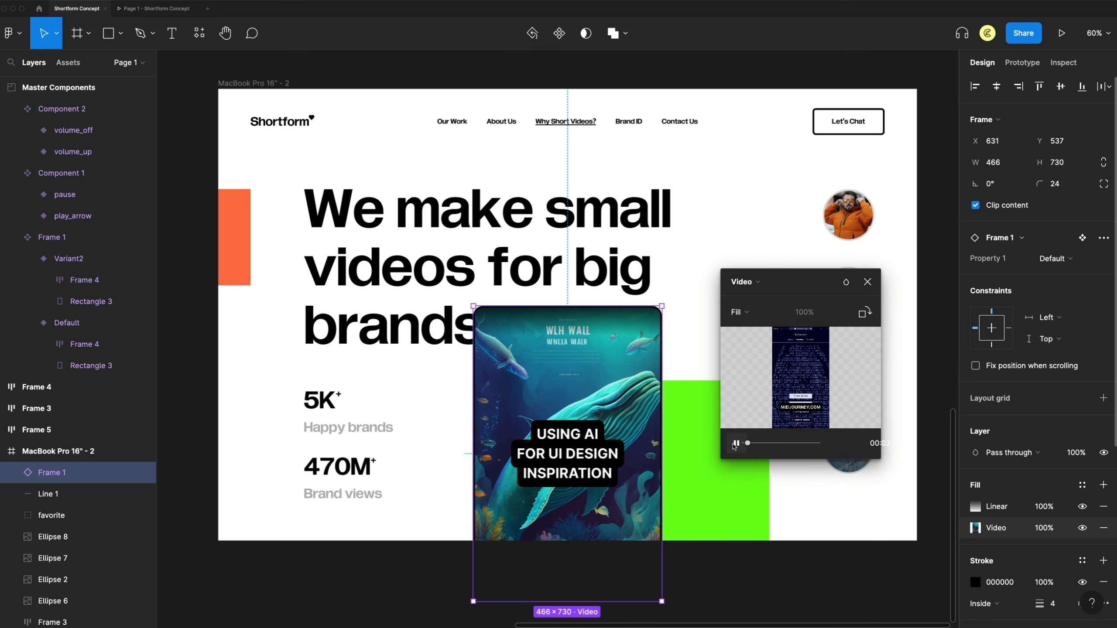
pyautogui.click(735, 443)
pyautogui.moveTo(746, 443); pyautogui.dragTo(791, 447)
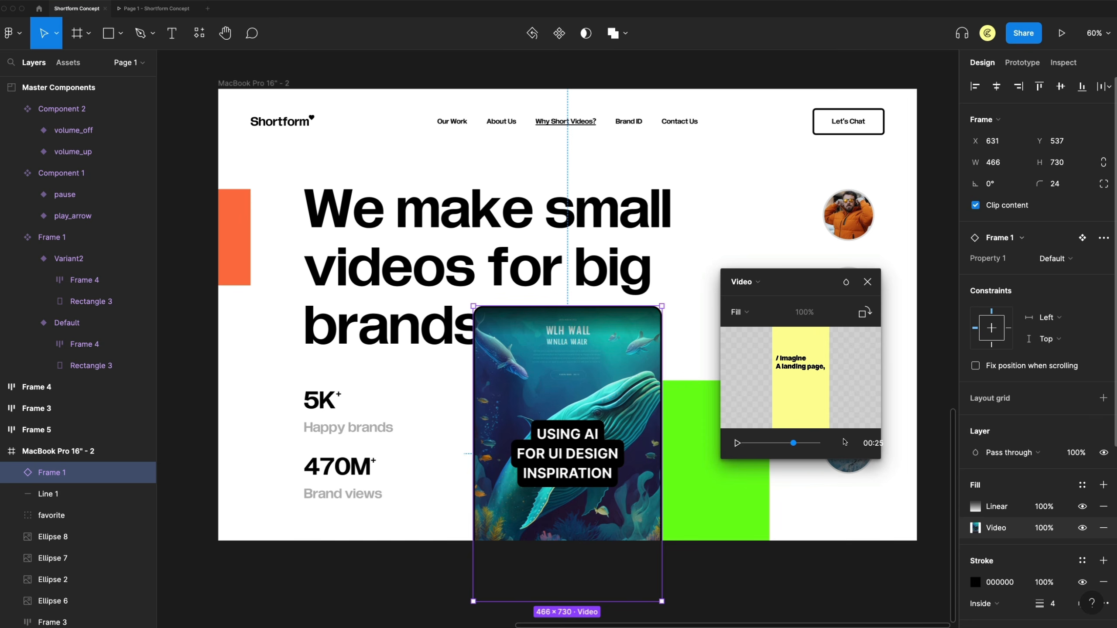
# Add an interaction to the Frame 1 instance that triggers when the video hits 00:25, removing the extra drag interaction.
pyautogui.click(876, 446)
pyautogui.click(867, 282)
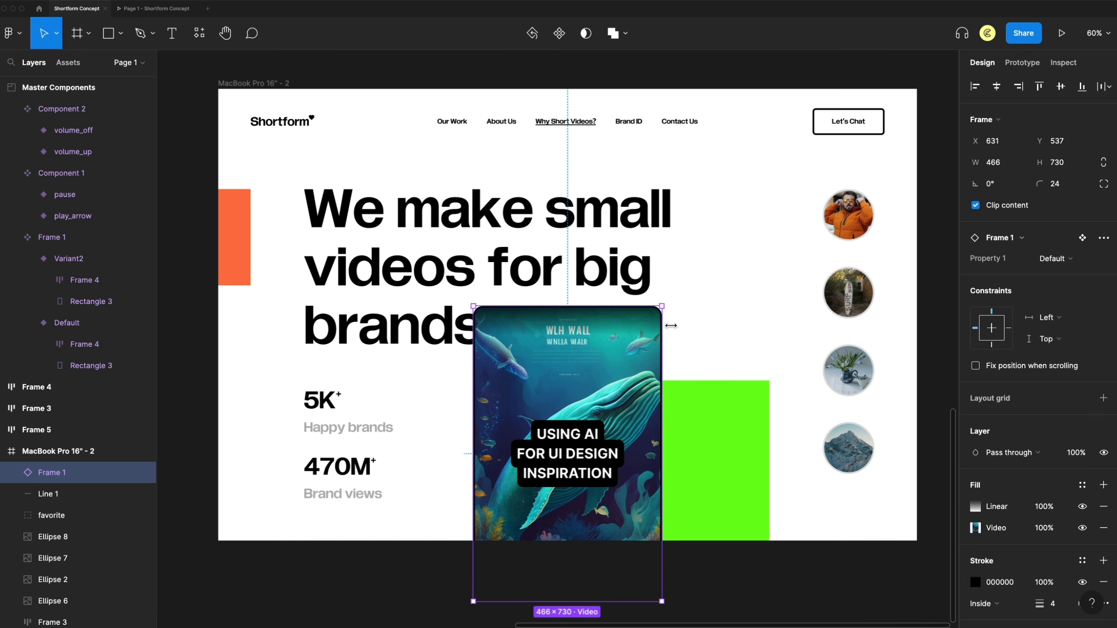
pyautogui.click(1022, 62)
pyautogui.click(1104, 93)
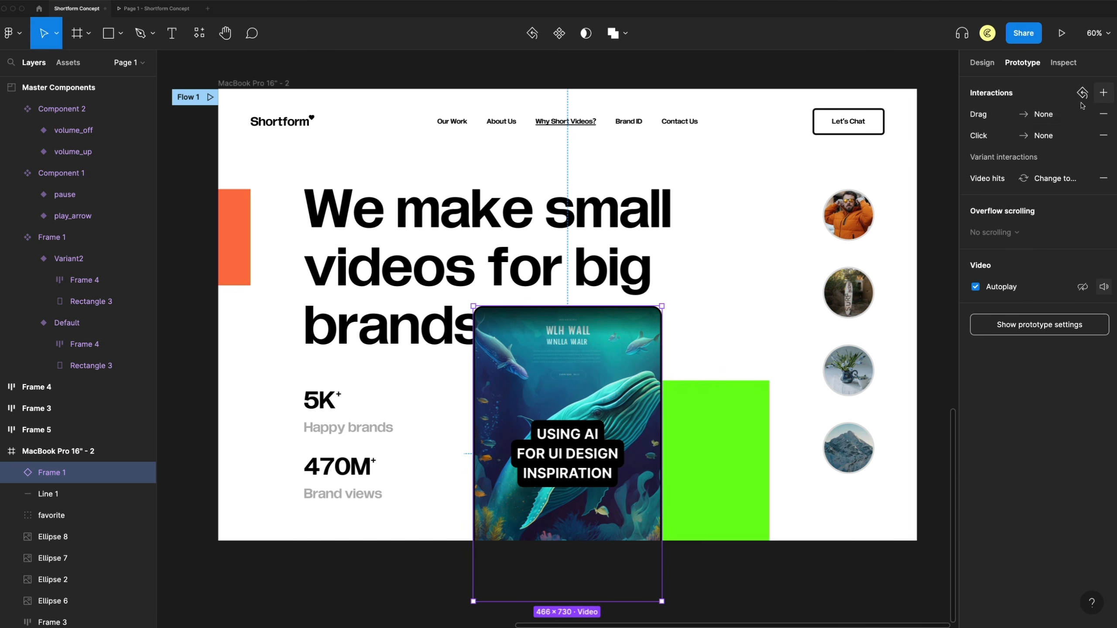
pyautogui.click(1102, 114)
pyautogui.click(993, 115)
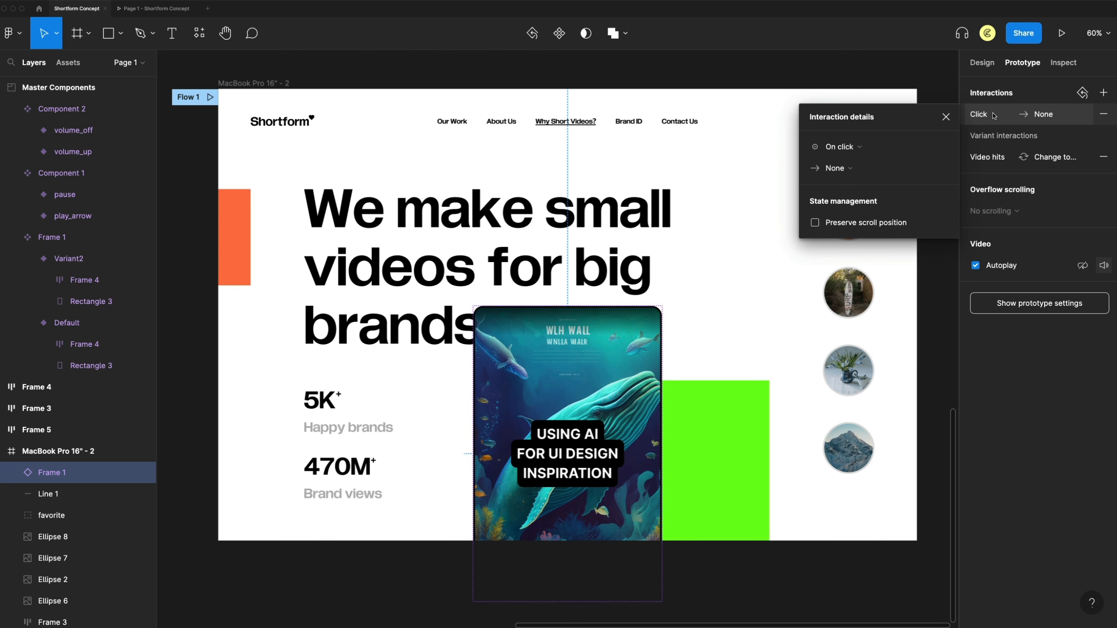
pyautogui.click(840, 147)
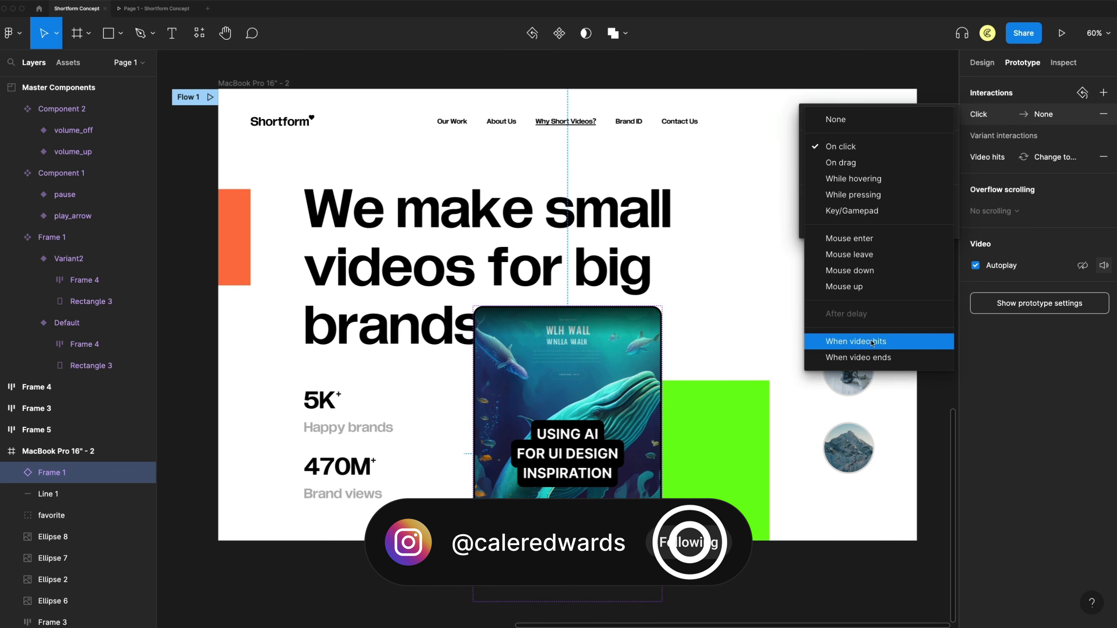
pyautogui.click(843, 345)
pyautogui.click(920, 148)
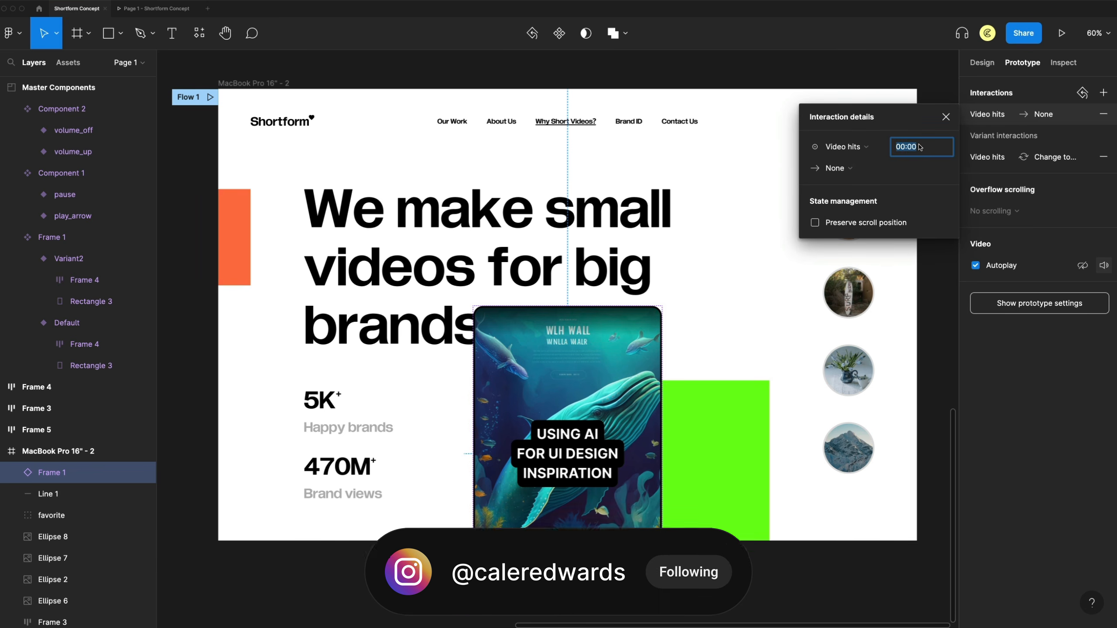
pyautogui.write('00:25')
# Check the actions available for the 00:25 video-hits trigger, then delete that interaction from the Frame 1 instance.
pyautogui.click(883, 172)
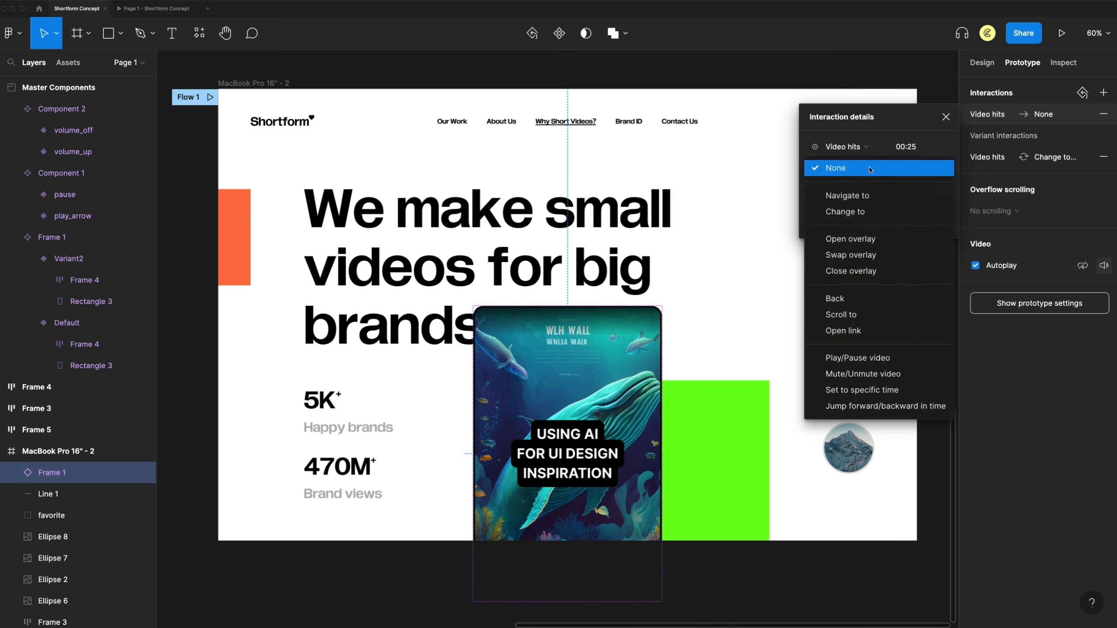
pyautogui.click(916, 139)
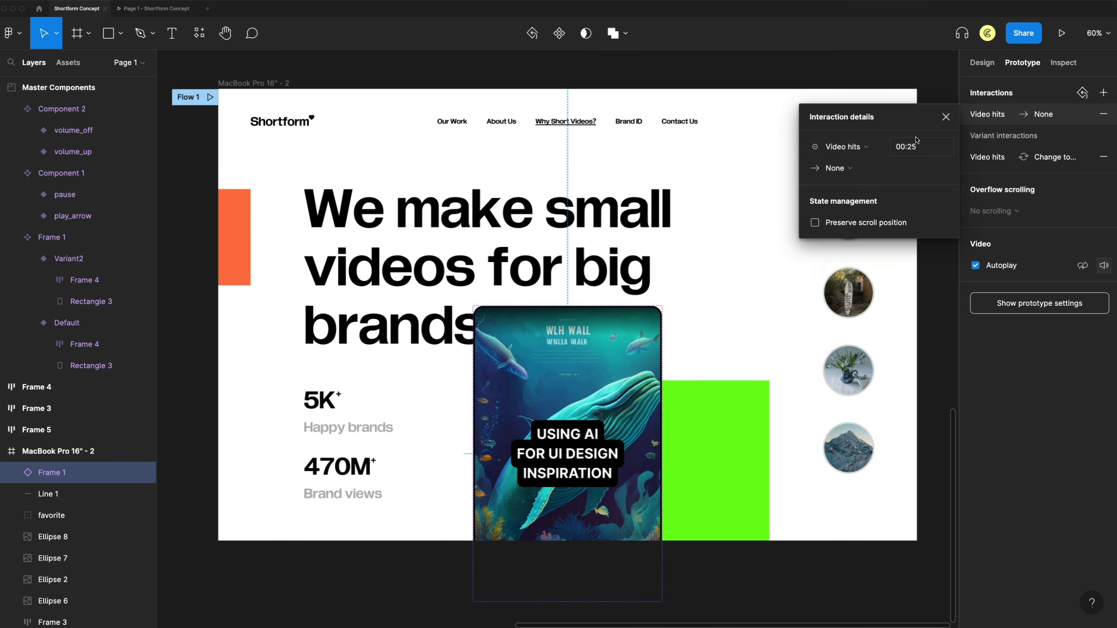
pyautogui.click(1104, 113)
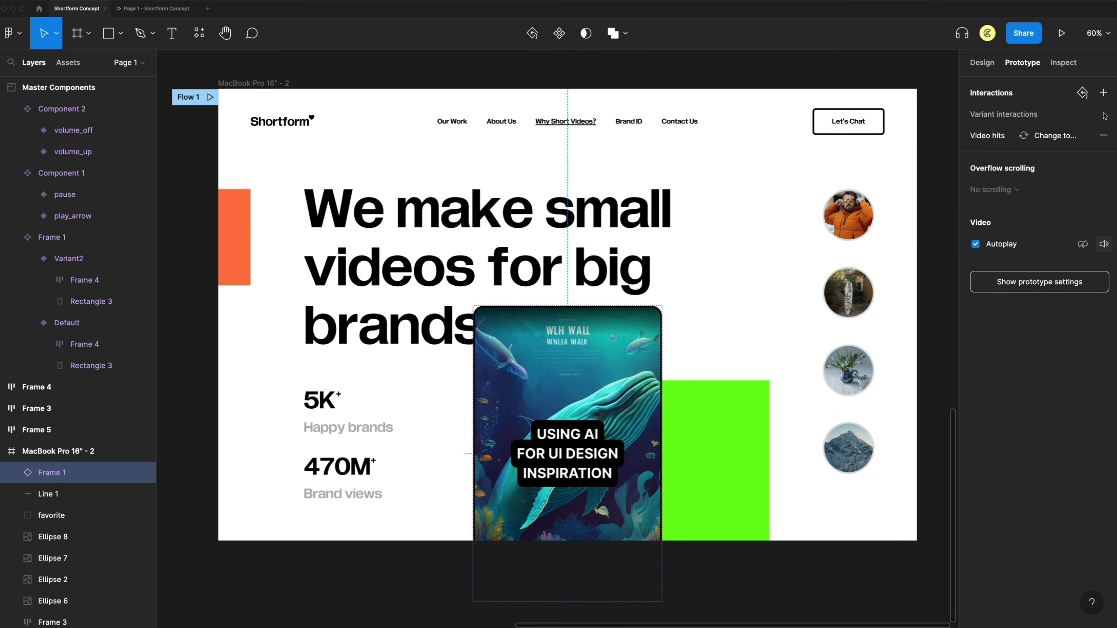
# Review the Frame 1 instance's video-hits variant interaction and the click interaction of the "Replay Video?" button in Variant2.
pyautogui.click(989, 136)
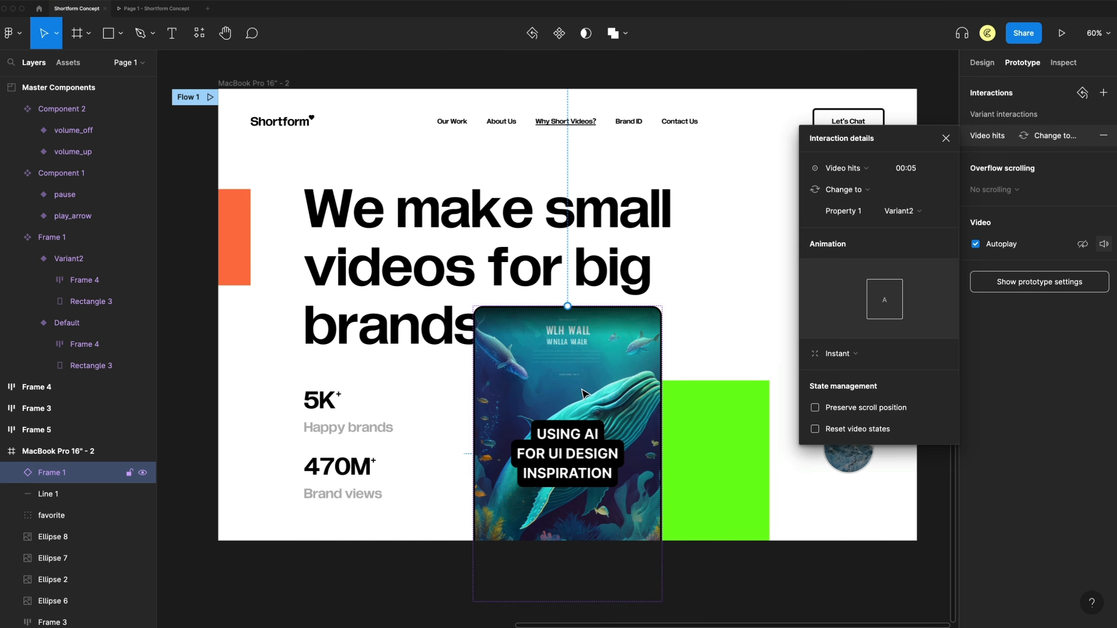
pyautogui.click(946, 138)
pyautogui.scroll(-3, 775, 272)
pyautogui.hscroll(-10, 748, 286)
pyautogui.hscroll(-3, 734, 301)
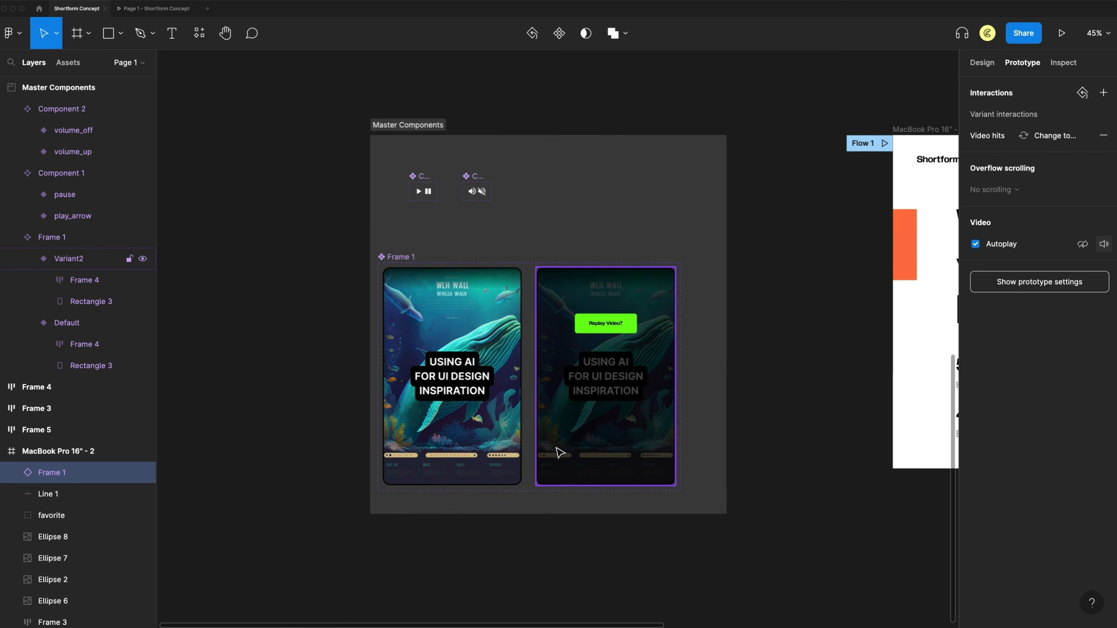
pyautogui.scroll(5, 556, 435)
pyautogui.hscroll(-1, 612, 281)
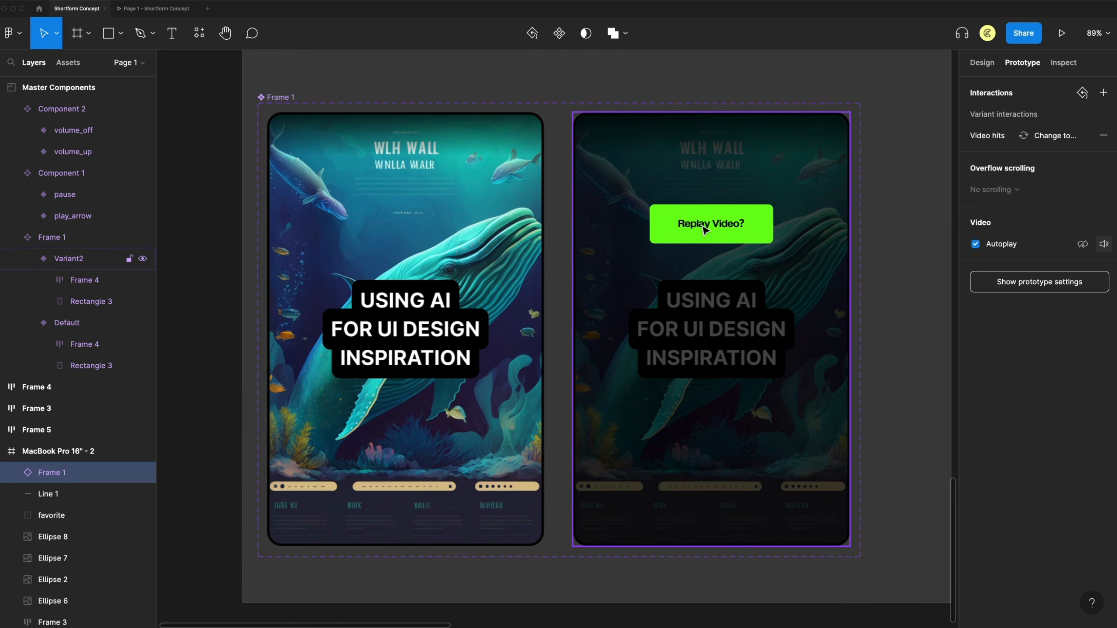
pyautogui.click(695, 242)
pyautogui.click(695, 242)
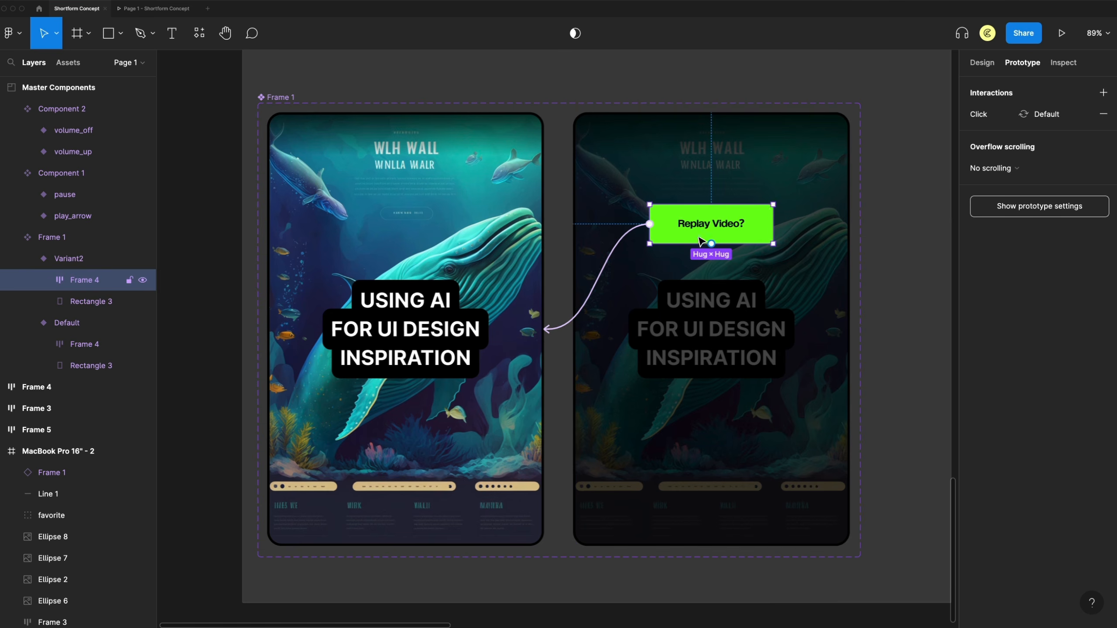
pyautogui.click(990, 116)
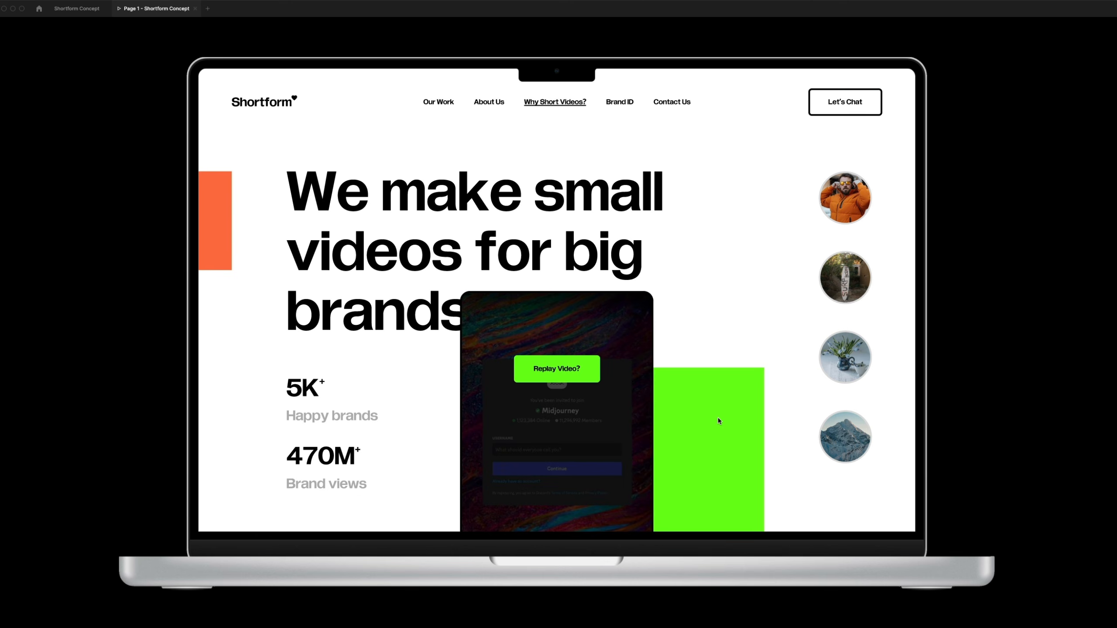
# Try the "Replay Video?" button in the prototype preview, then close the preview.
pyautogui.click(540, 370)
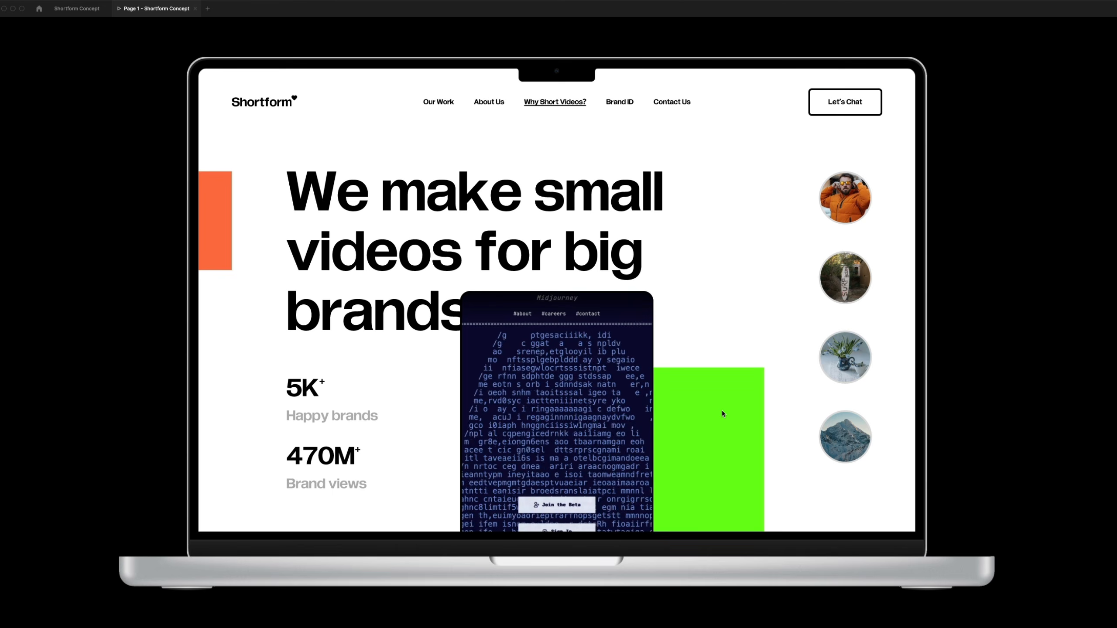
pyautogui.press('super+w')
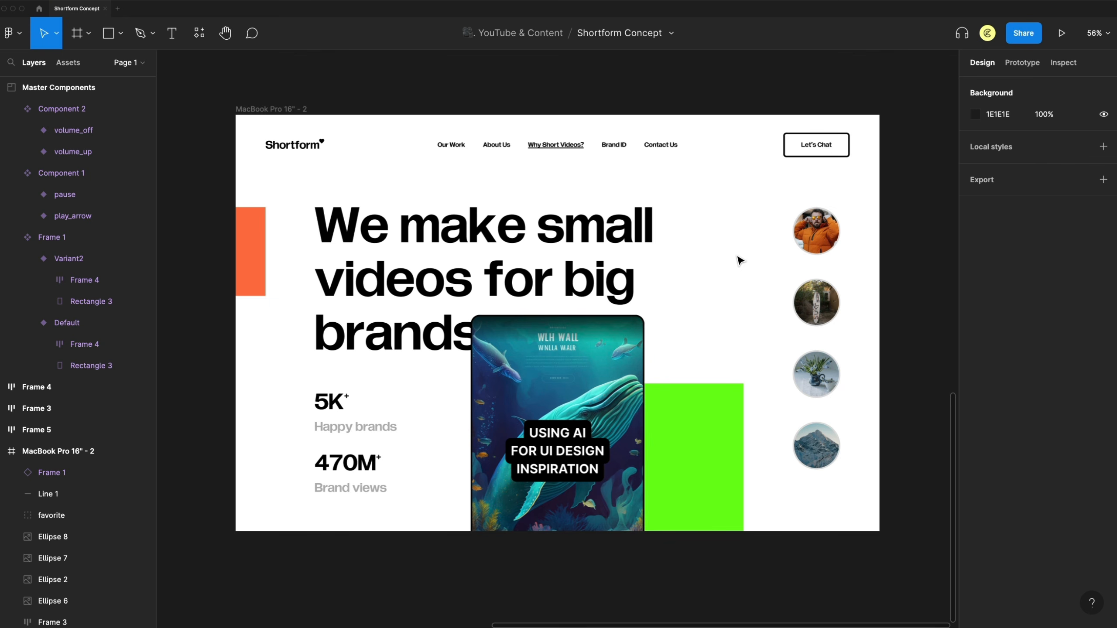
# Select the four circular image thumbnails and load all four MP4 files from the Videos folder for placement.
pyautogui.moveTo(766, 203); pyautogui.dragTo(848, 484)
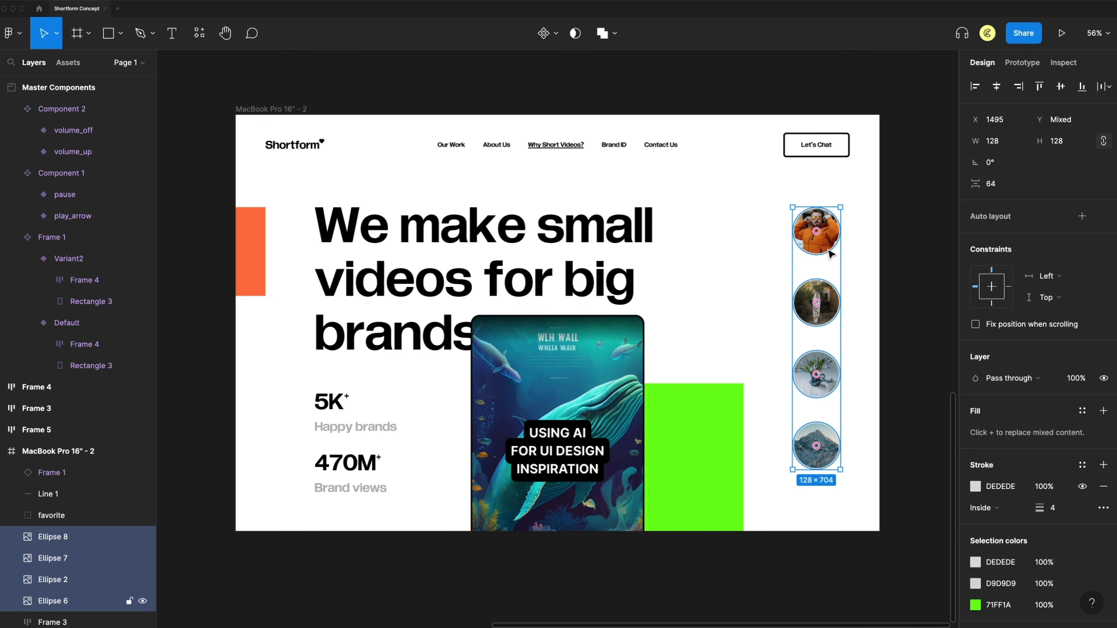
pyautogui.press('super+shift+k')
pyautogui.moveTo(423, 289); pyautogui.dragTo(420, 263)
pyautogui.click(721, 402)
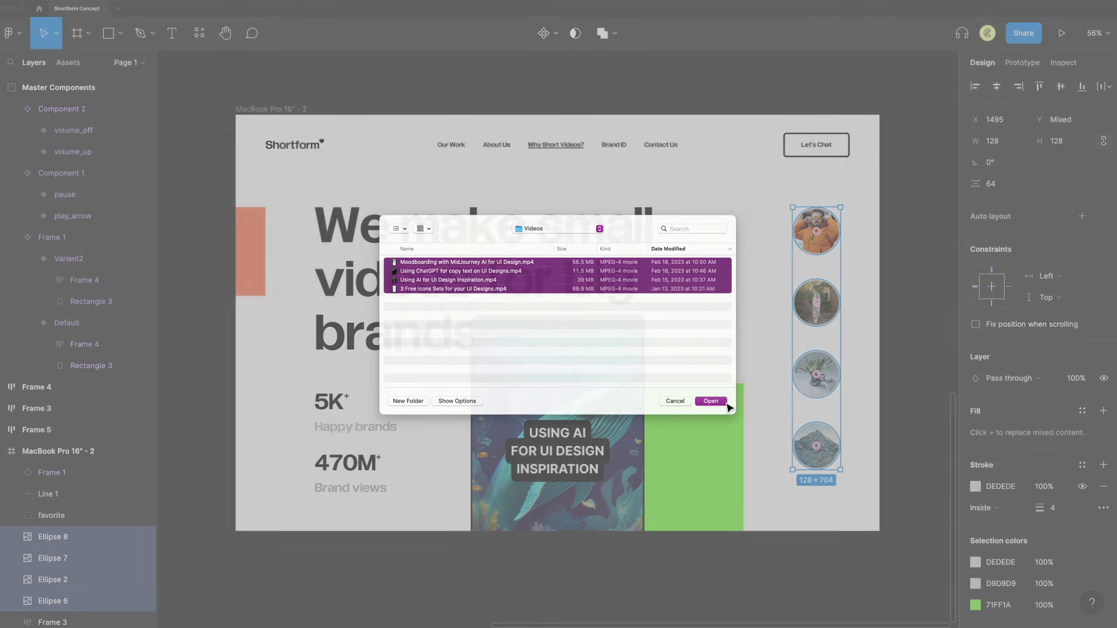
# Place one loaded video into each of the four circular thumbnails, replacing their images.
pyautogui.click(820, 238)
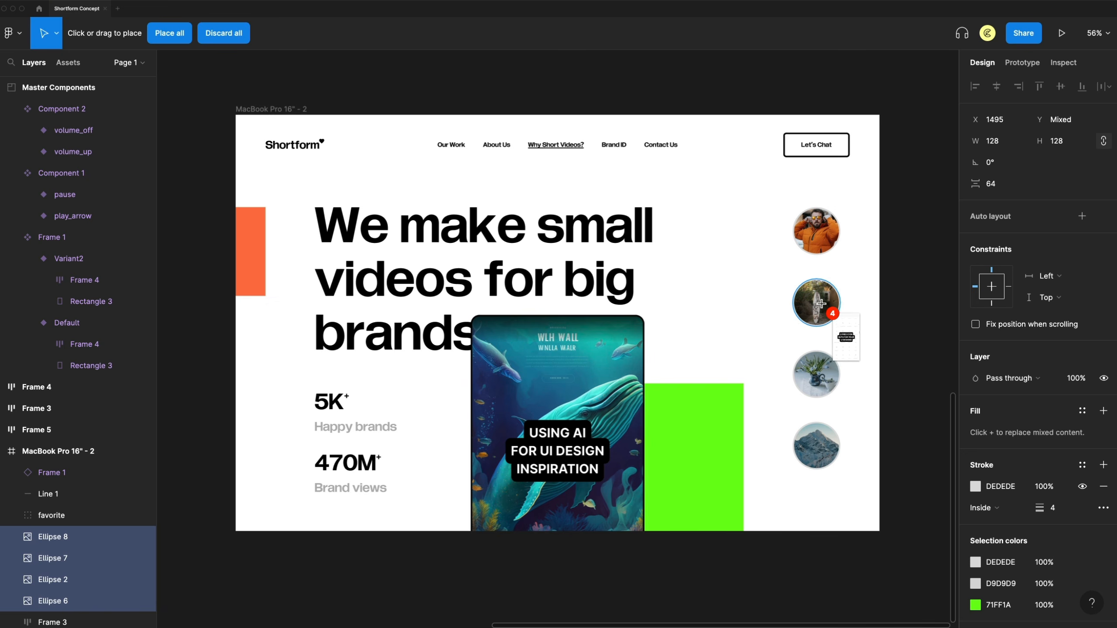
pyautogui.click(814, 305)
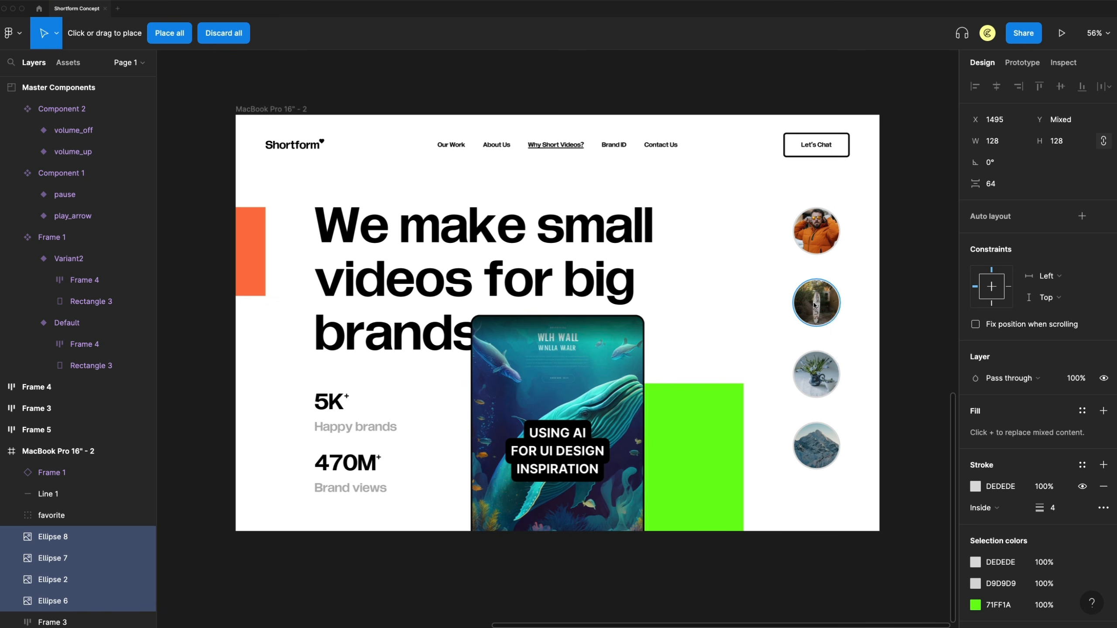
pyautogui.click(814, 305)
pyautogui.click(816, 233)
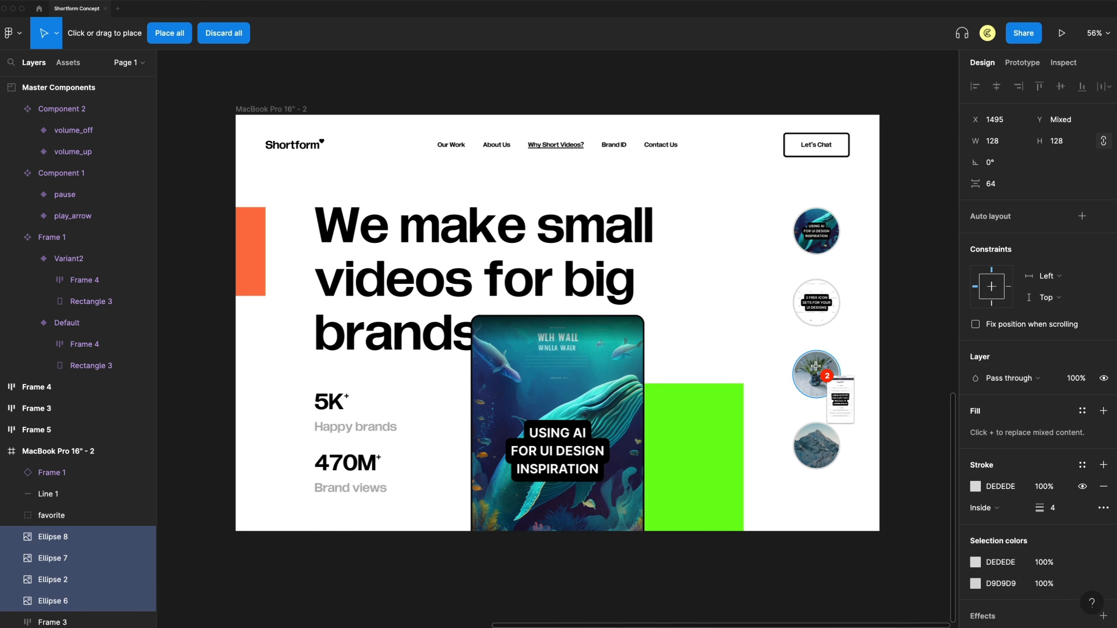
pyautogui.click(817, 374)
pyautogui.click(822, 448)
pyautogui.click(821, 448)
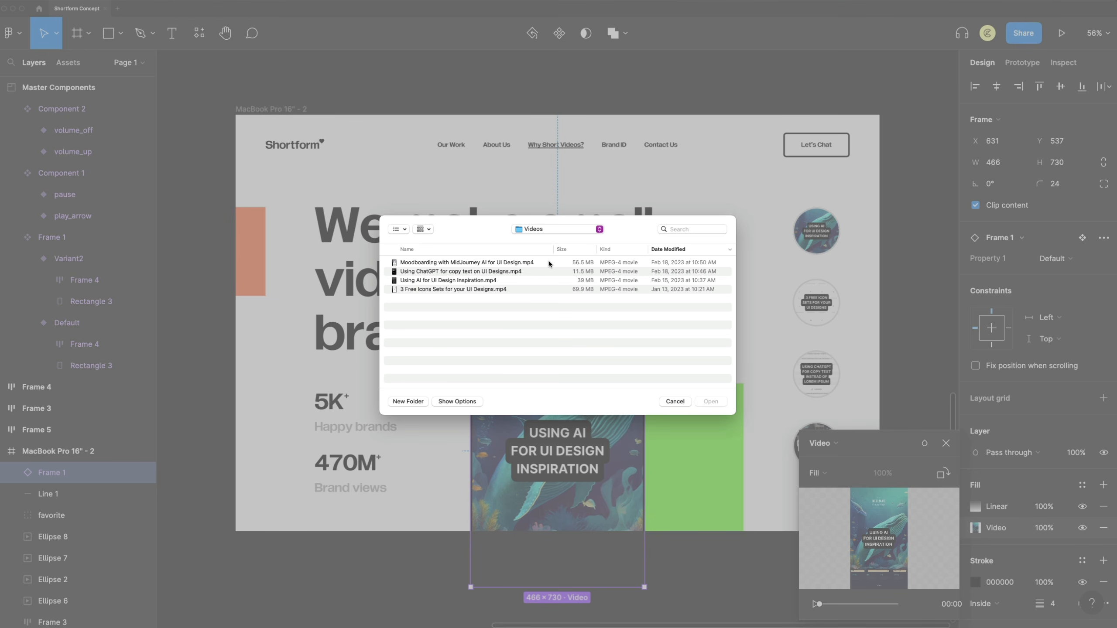
# Cancel choosing a replacement file for the Frame 1 video fill.
pyautogui.click(674, 401)
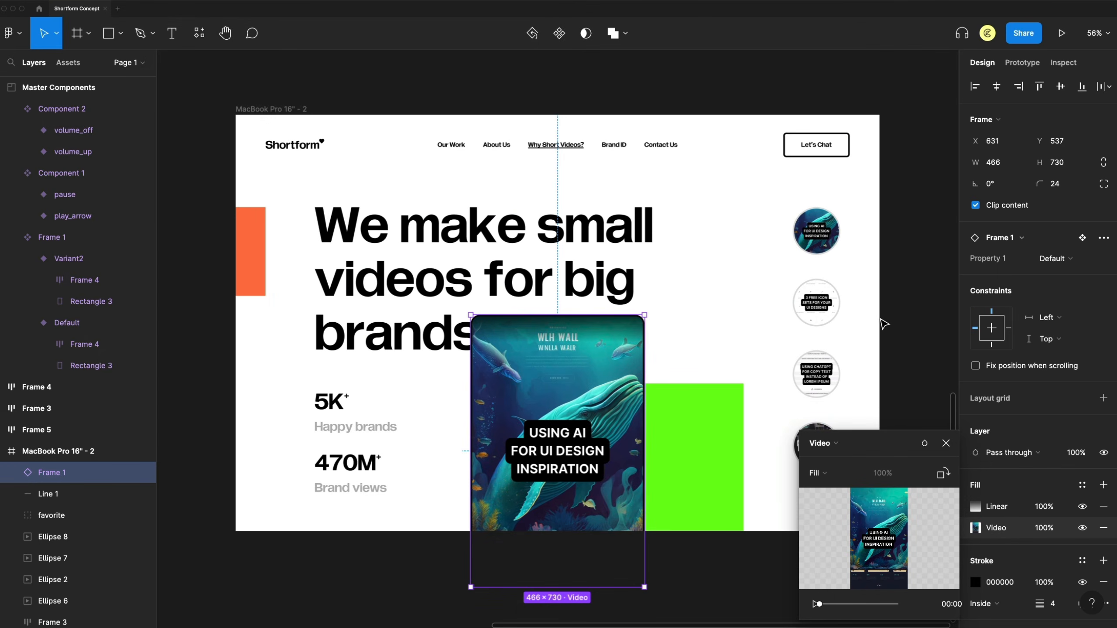
pyautogui.click(885, 324)
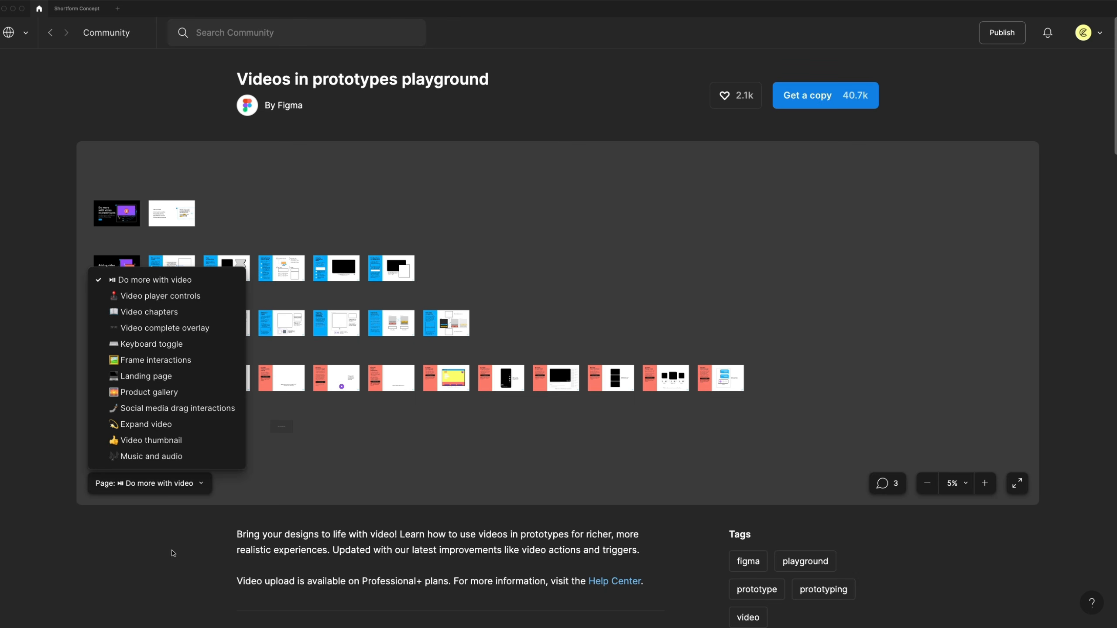
# Examine the introduction and adding-video frames on the "Do more with video" page of the Videos in prototypes playground file.
pyautogui.click(170, 552)
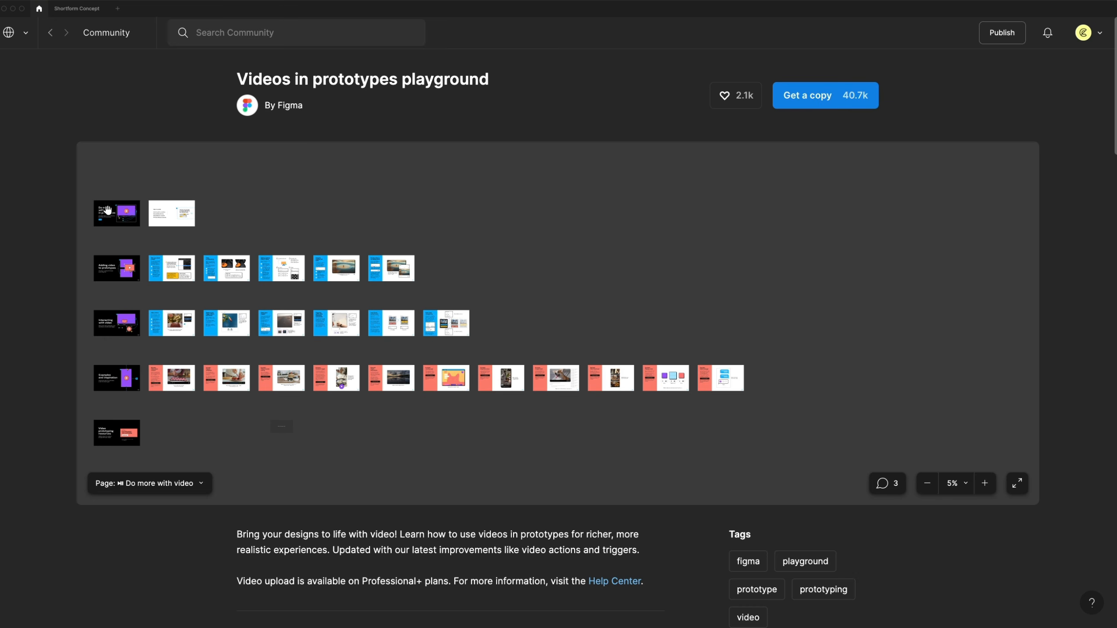
pyautogui.scroll(10, 178, 229)
pyautogui.scroll(2, 447, 260)
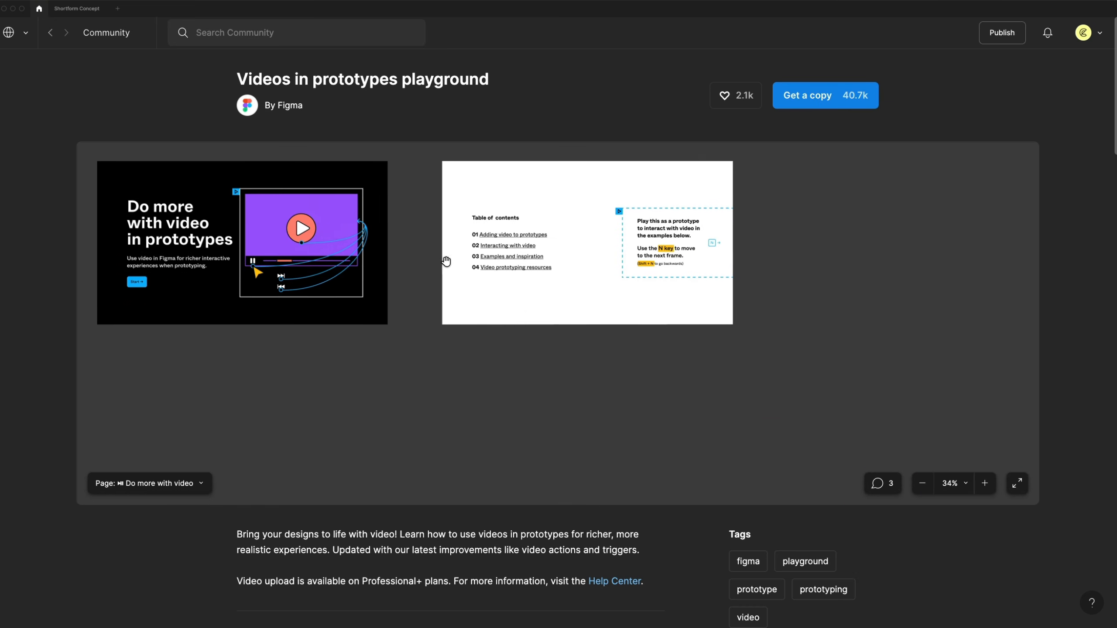
pyautogui.scroll(-5, 438, 254)
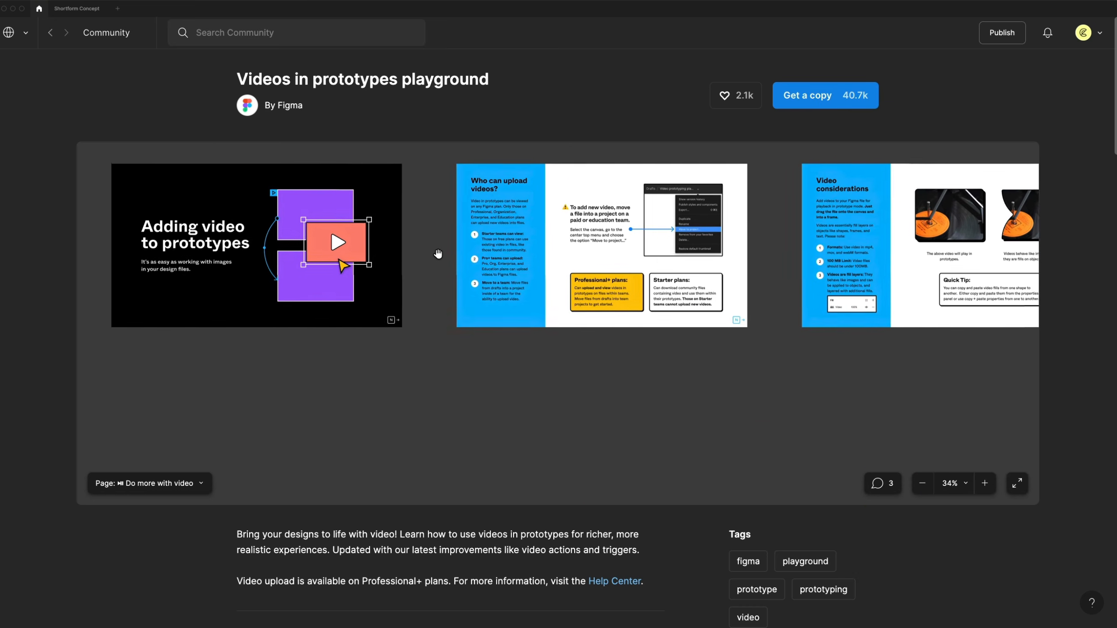
pyautogui.hscroll(5, 438, 254)
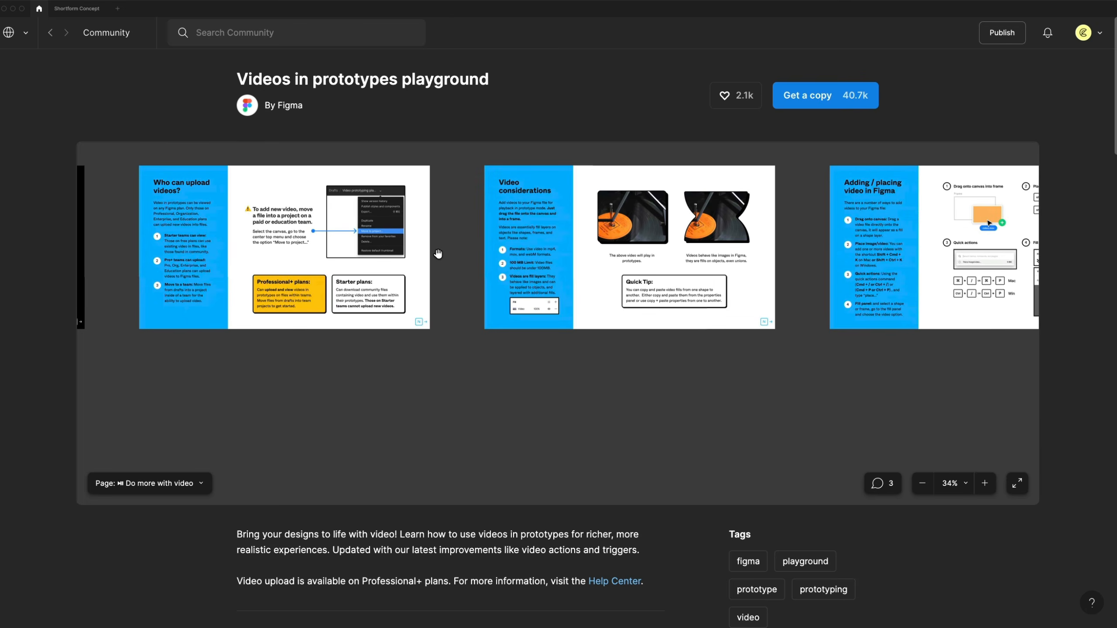